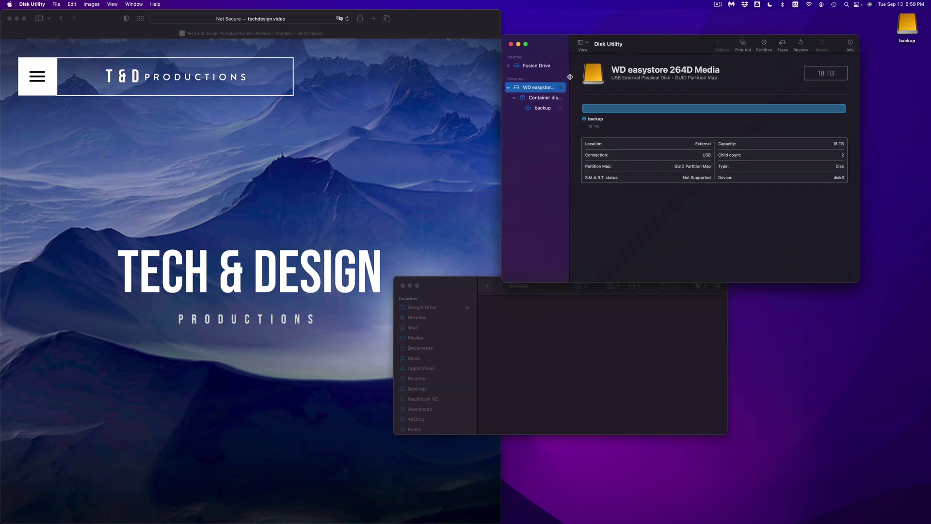
Step: Close the Finder window and start erasing the WD easystore drive with the Mac OS Extended (Journaled) format
click(403, 287)
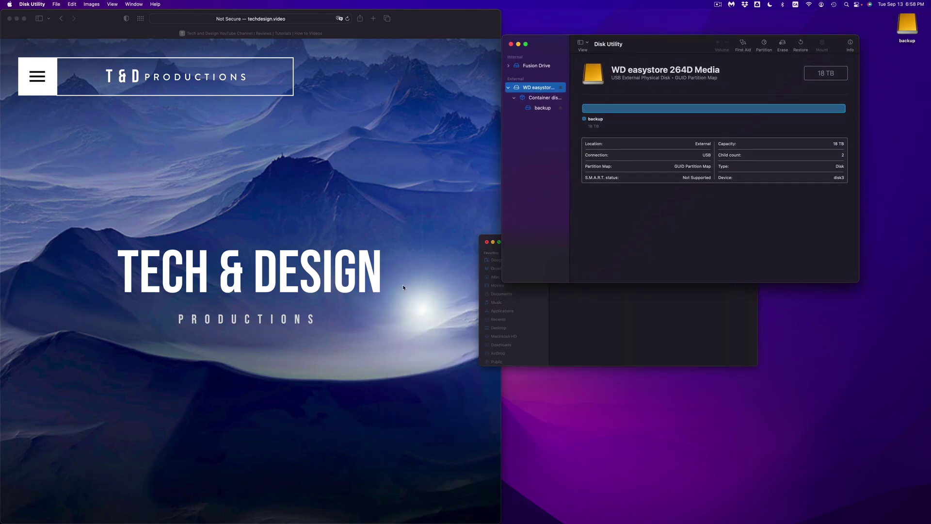
drag(660, 47, 675, 129)
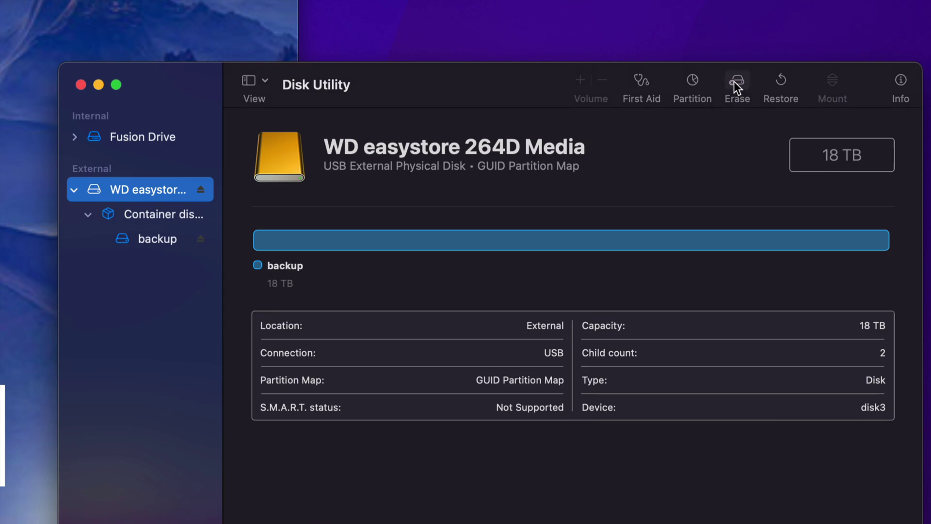
click(734, 80)
click(514, 380)
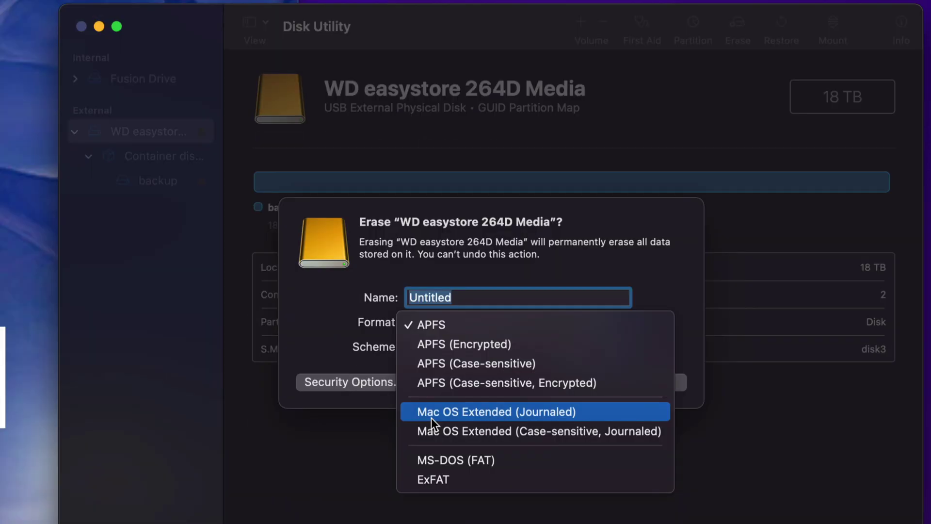
click(592, 413)
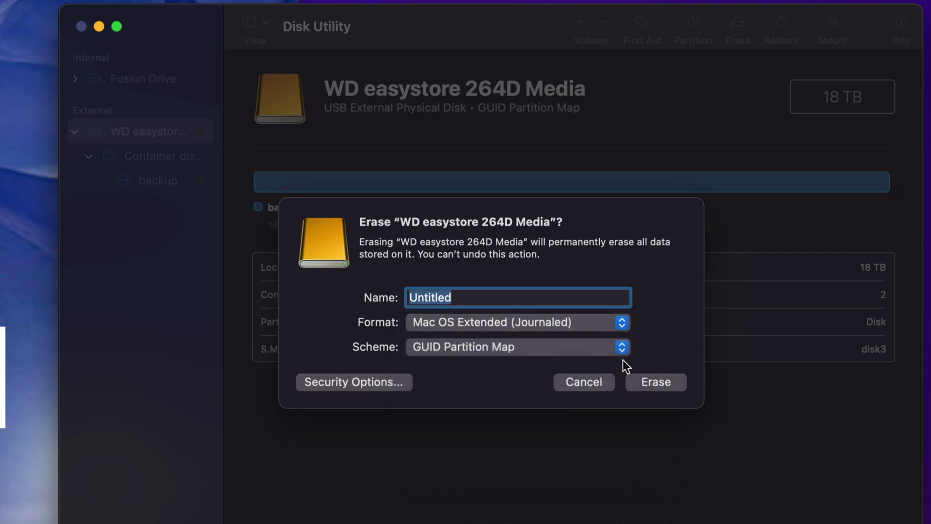
Step: Set the erase format to ExFAT with the GUID Partition Map scheme
click(616, 323)
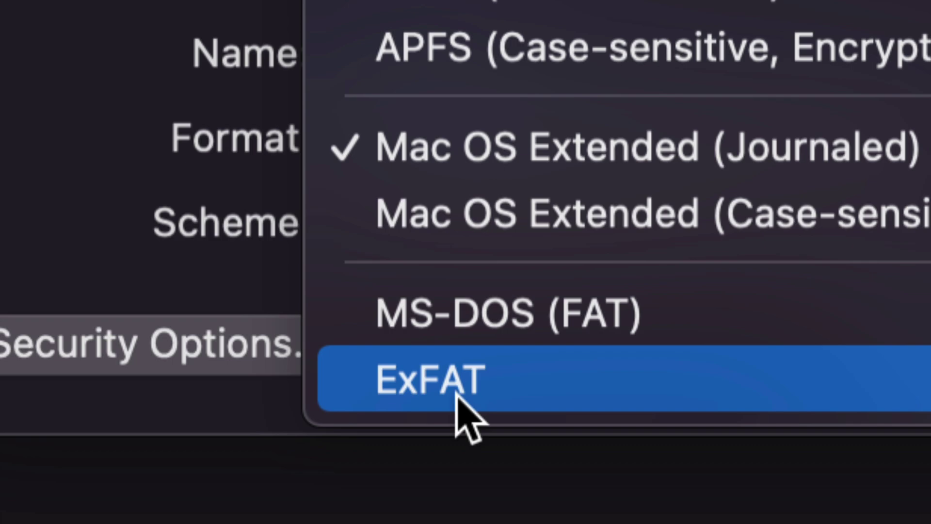
click(457, 394)
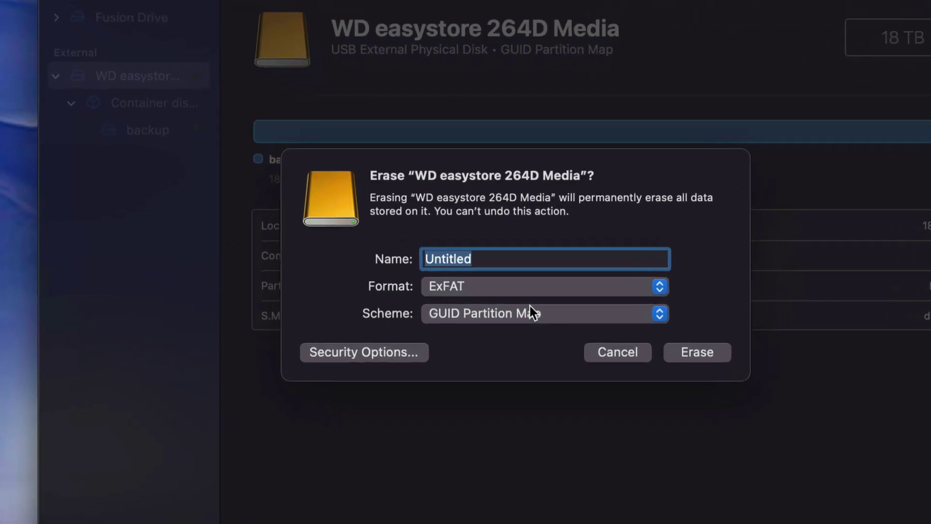
click(614, 321)
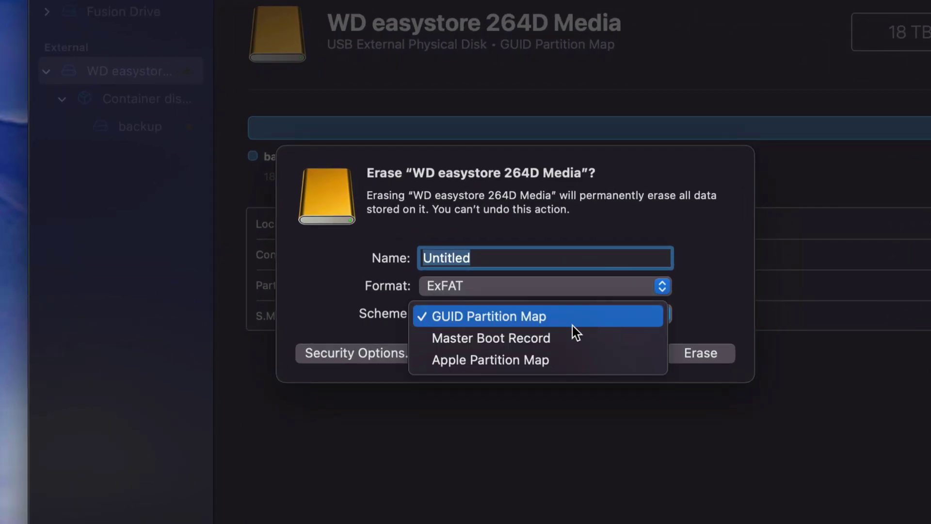
click(489, 317)
Step: Erase the WD easystore drive as a Mac OS Extended (Journaled) volume named "Mac" and close the erase report
click(601, 290)
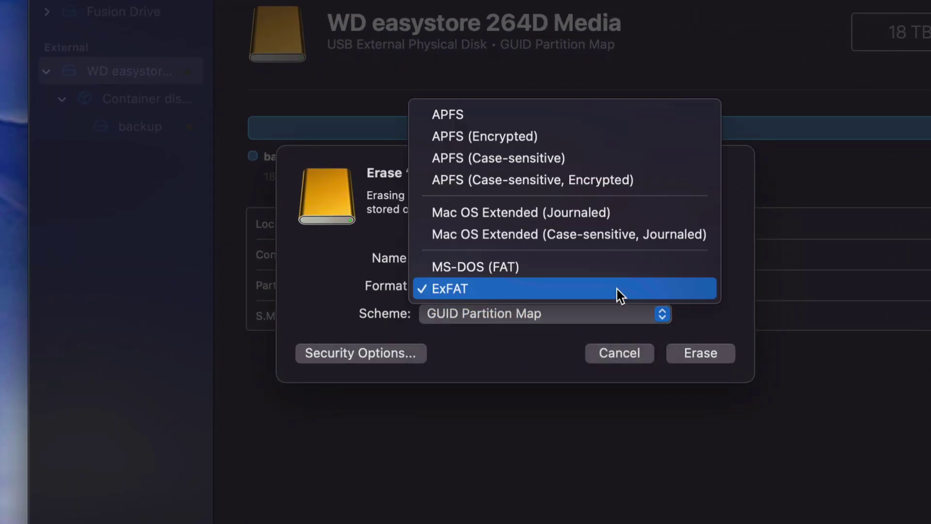
click(495, 217)
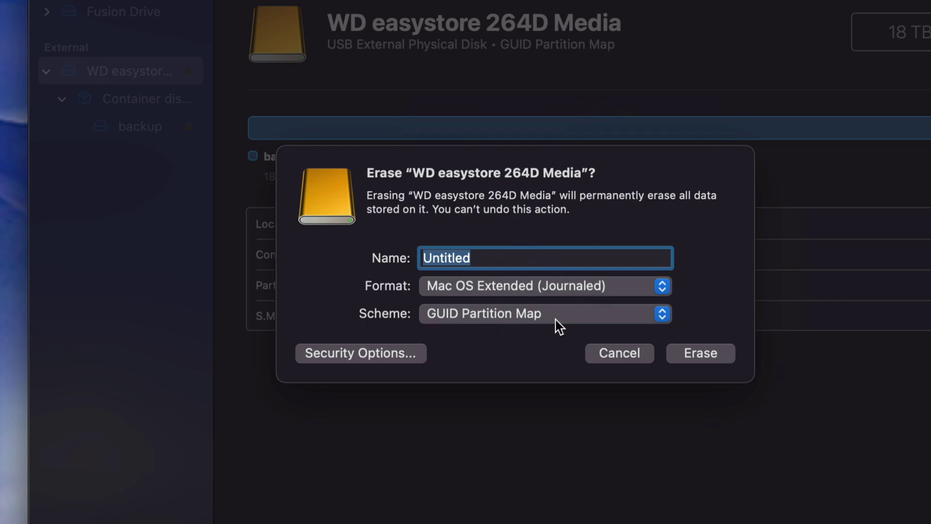
drag(485, 257, 415, 264)
text(Mac)
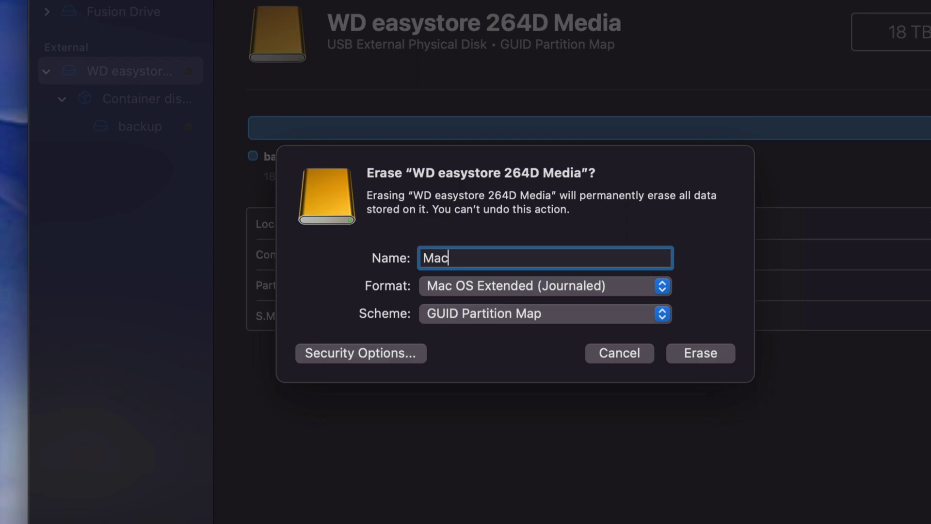
click(713, 355)
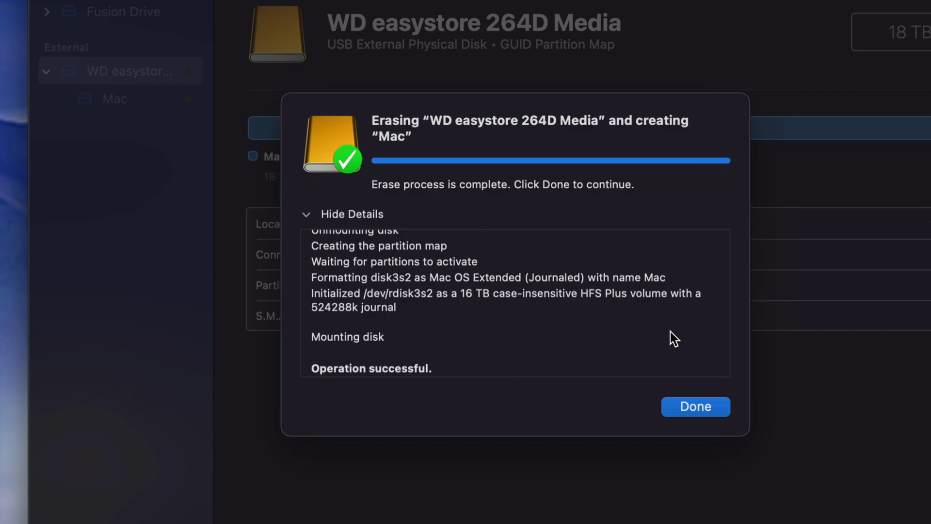
click(696, 407)
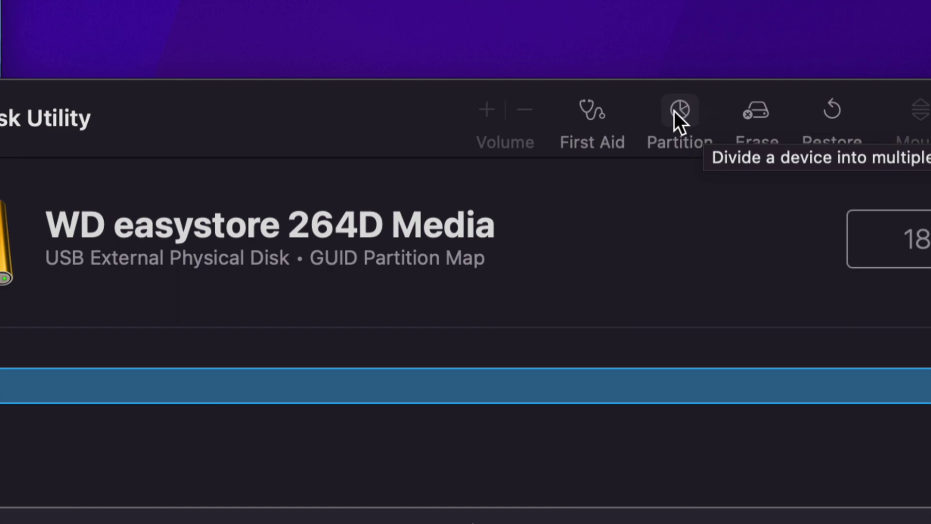
Step: Start partitioning the WD easystore drive and add two partitions alongside Mac
click(676, 111)
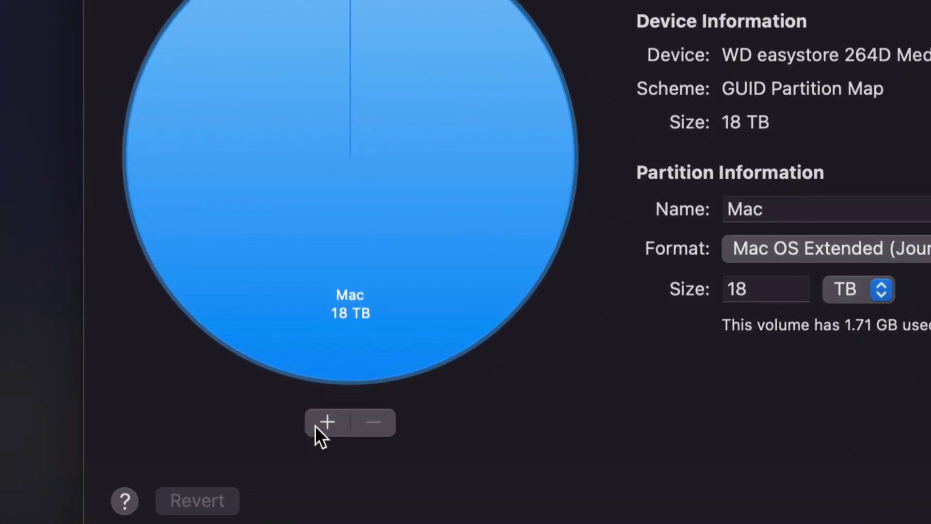
click(329, 420)
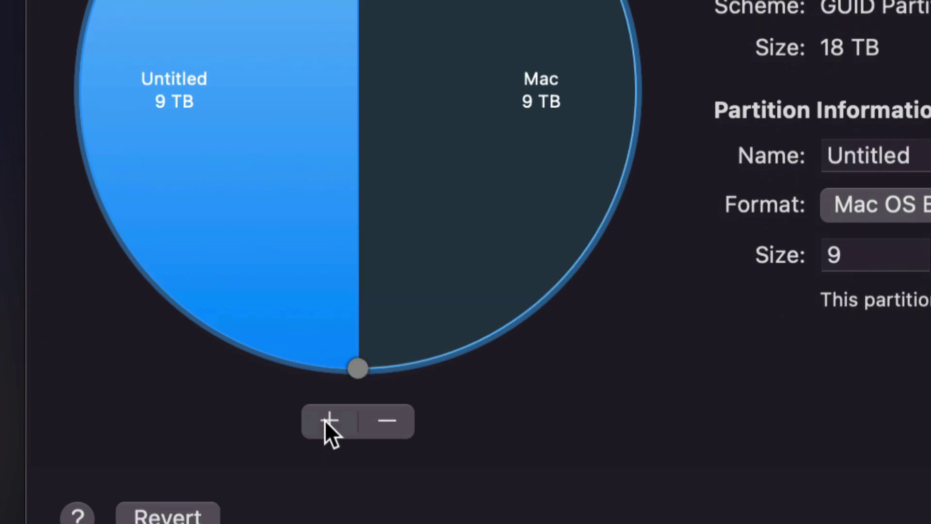
click(329, 419)
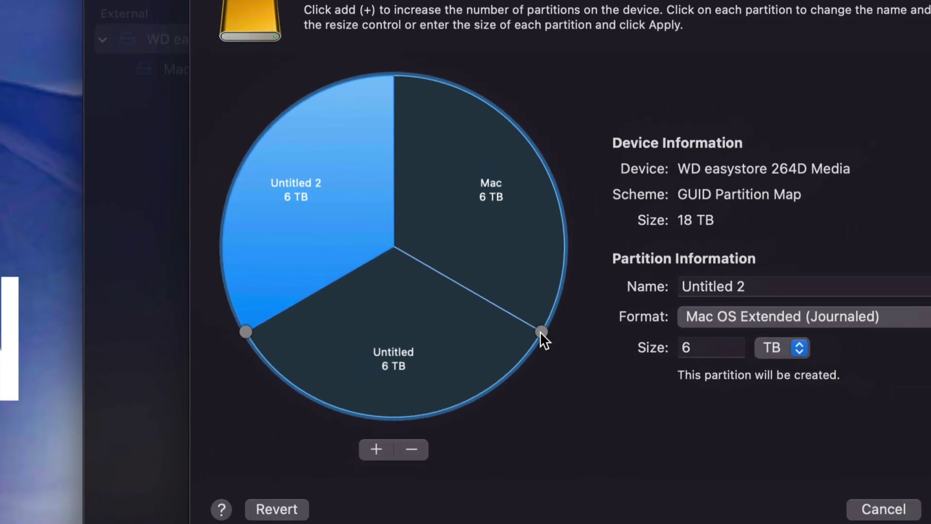
Step: Shrink the Mac partition to about 2.13 TB and name the adjacent enlarged partition "Time Machine"
drag(540, 332, 570, 175)
drag(552, 262, 512, 118)
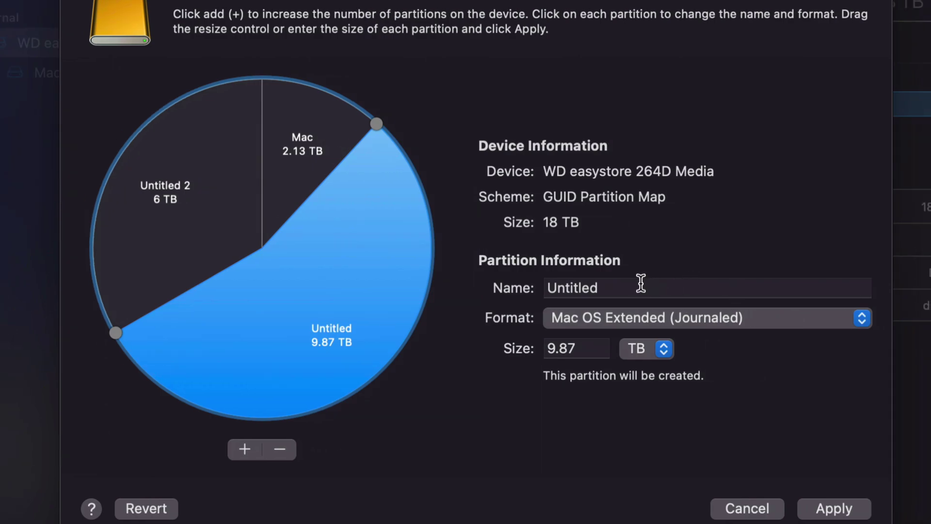
drag(771, 285, 712, 283)
drag(578, 284, 540, 286)
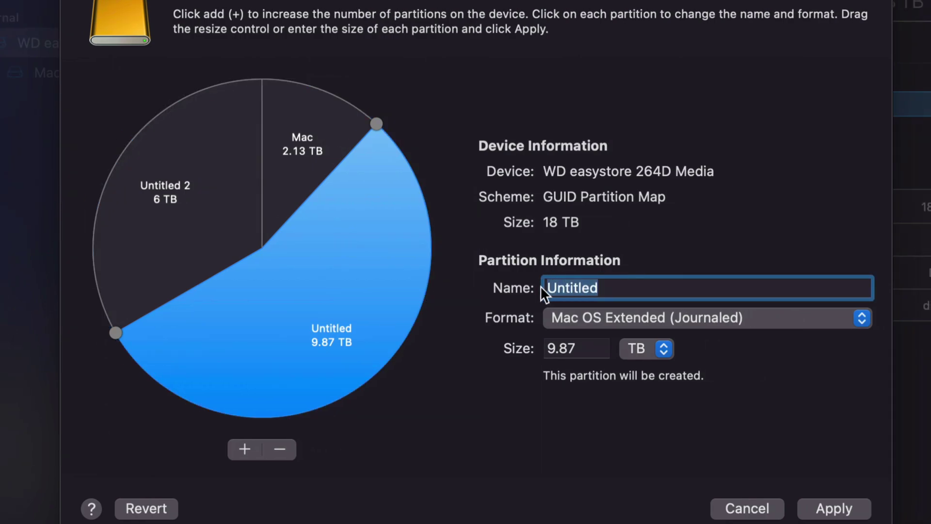
text(Time Machine)
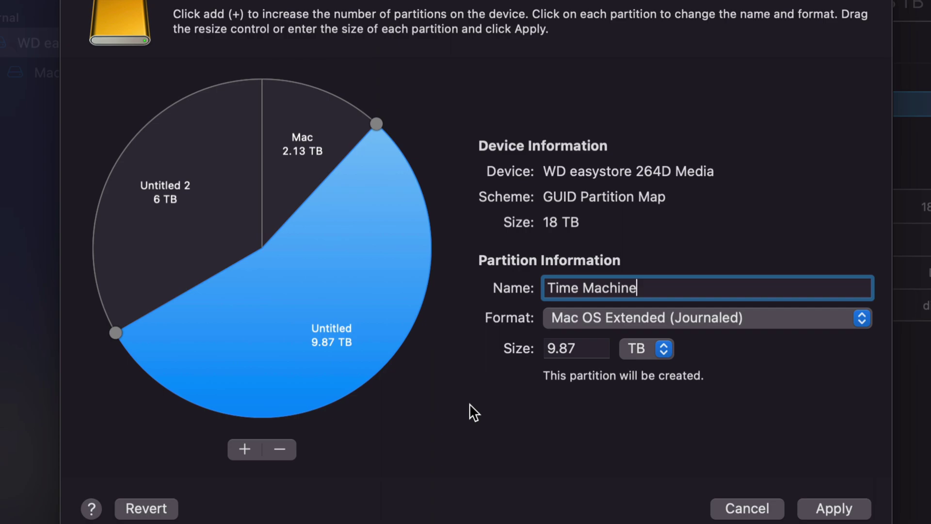
Step: Turn the Mac partition into an ExFAT partition of about 1.98 TB named "Windows"
click(303, 138)
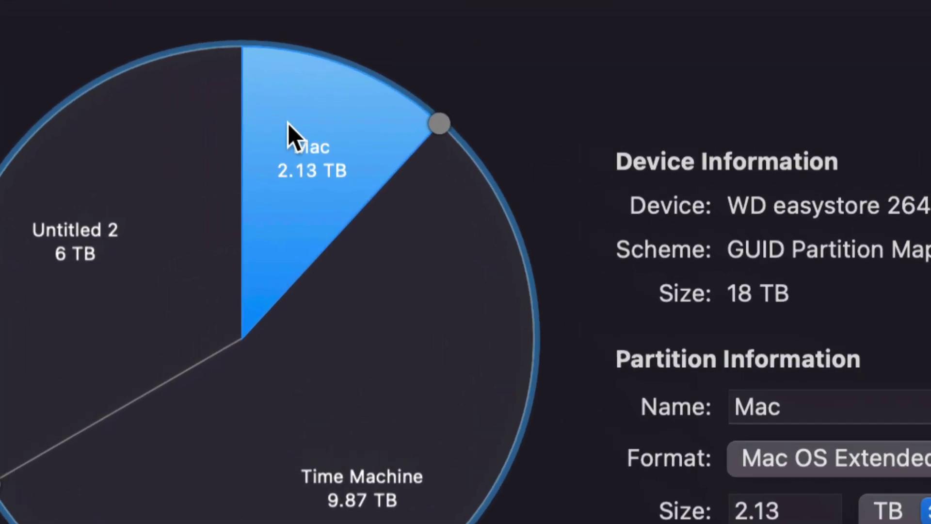
drag(464, 121, 452, 114)
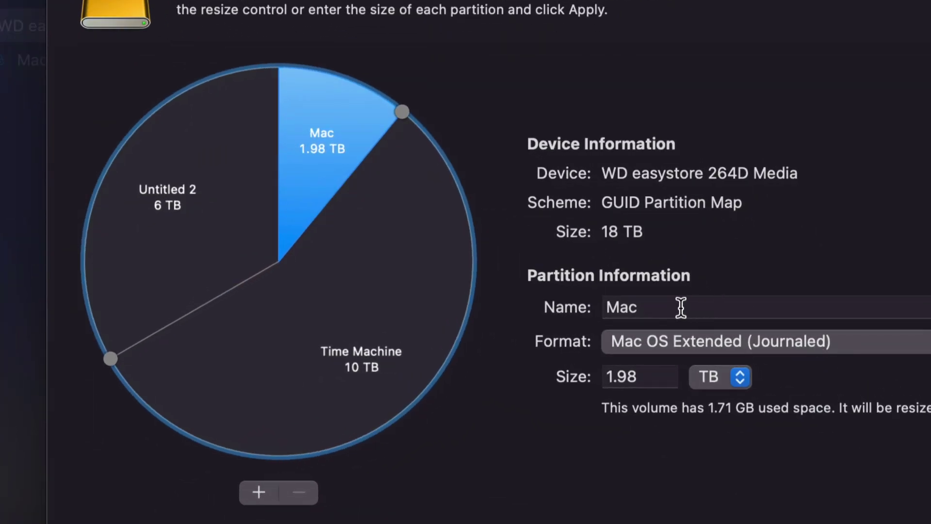
double_click(643, 315)
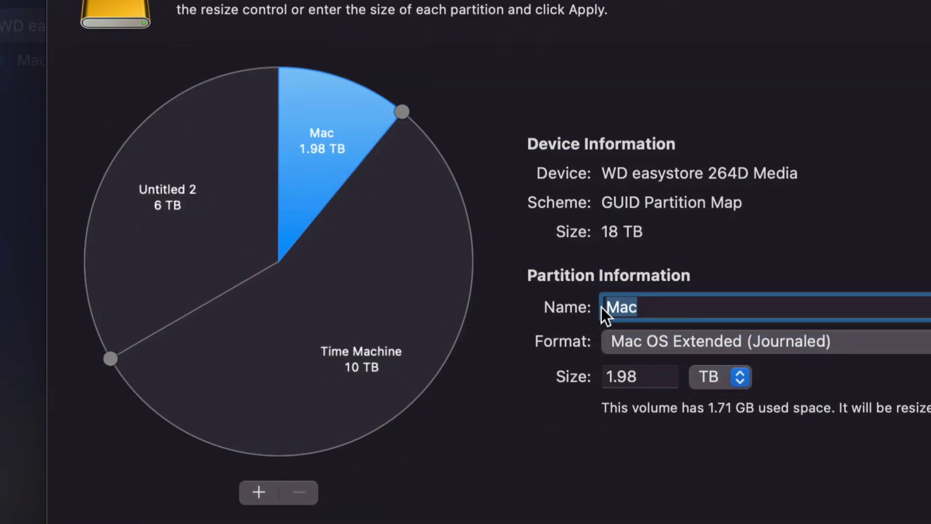
text(Window)
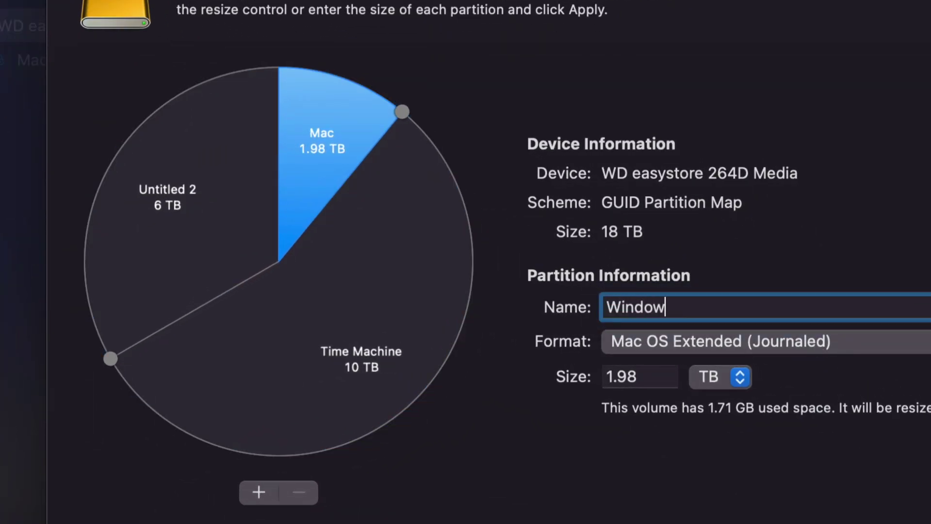
text(s)
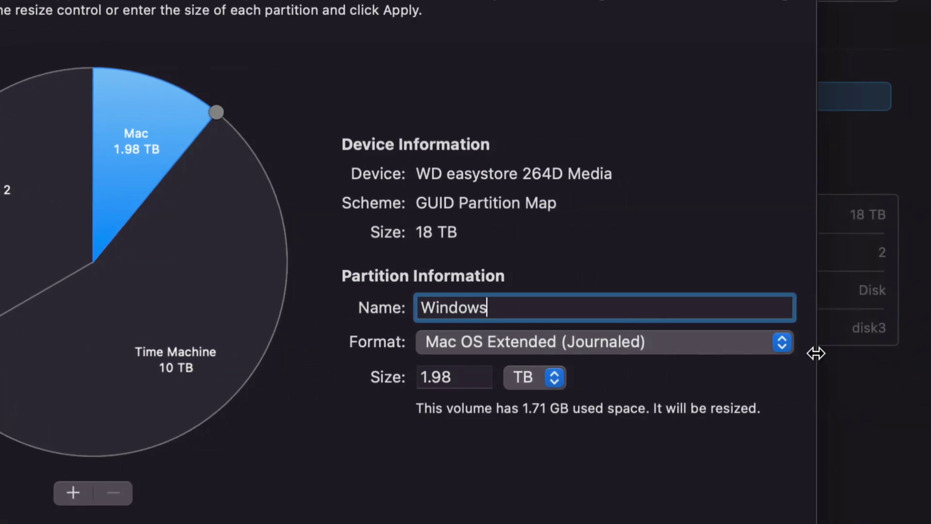
click(779, 345)
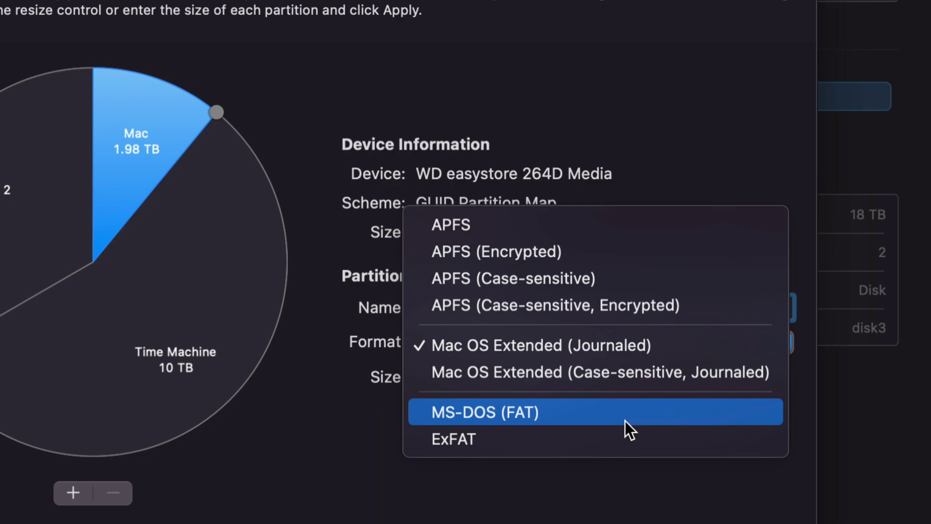
click(576, 438)
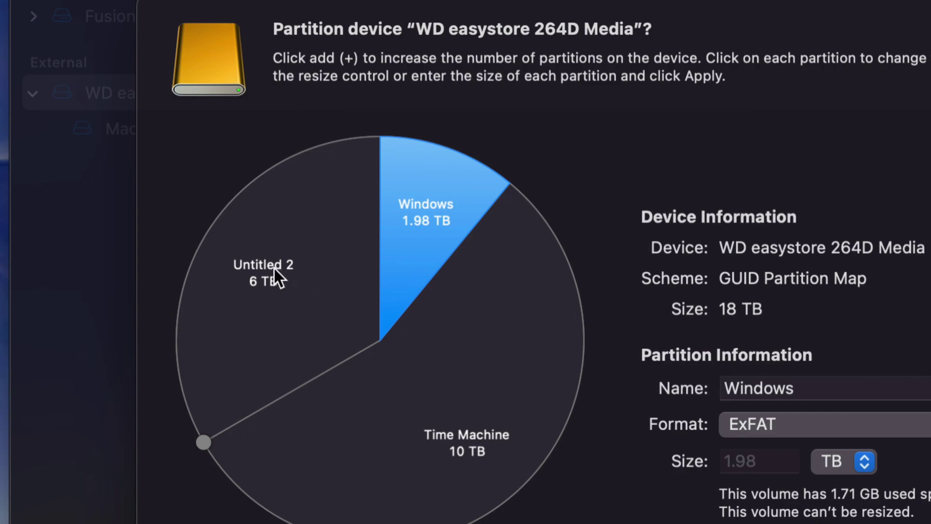
Step: Name the 6 TB Untitled 2 partition "Mac Backup" and keep its format as Mac OS Extended (Journaled)
click(275, 269)
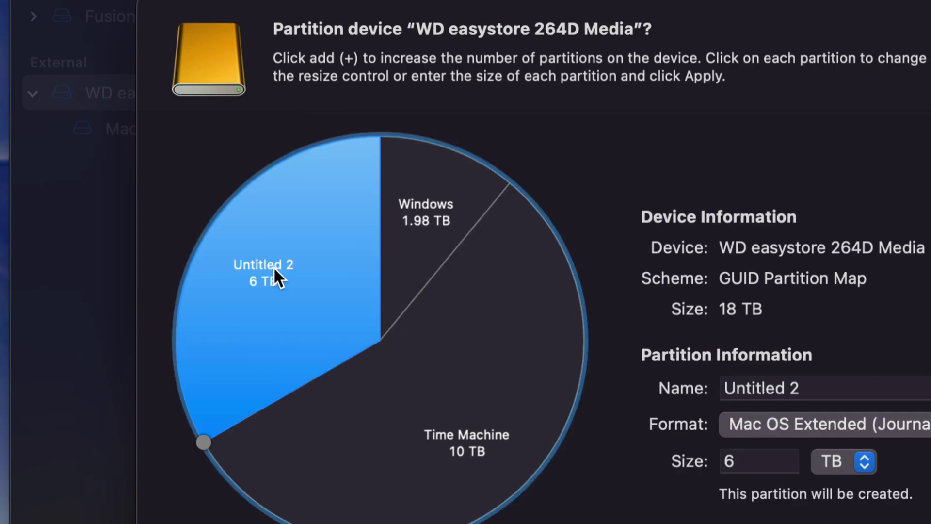
drag(797, 388, 713, 390)
text(Mac Backup)
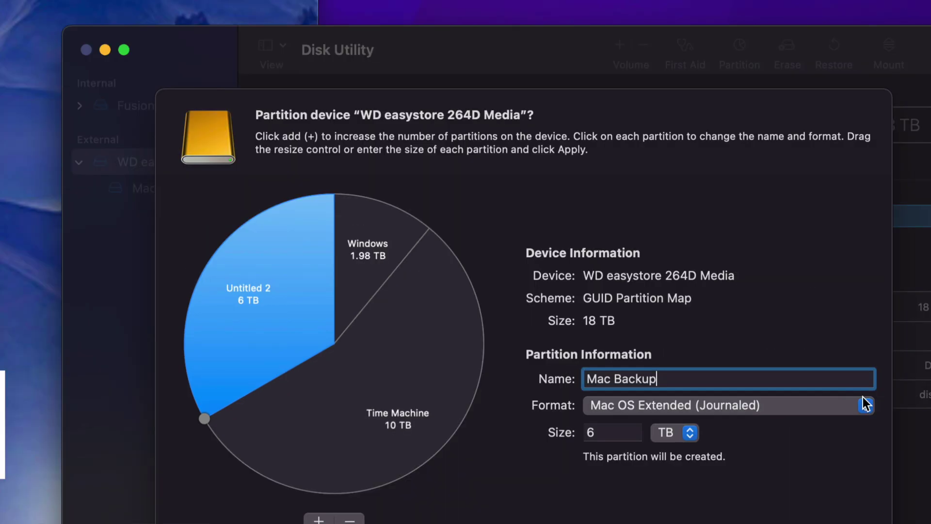
click(779, 400)
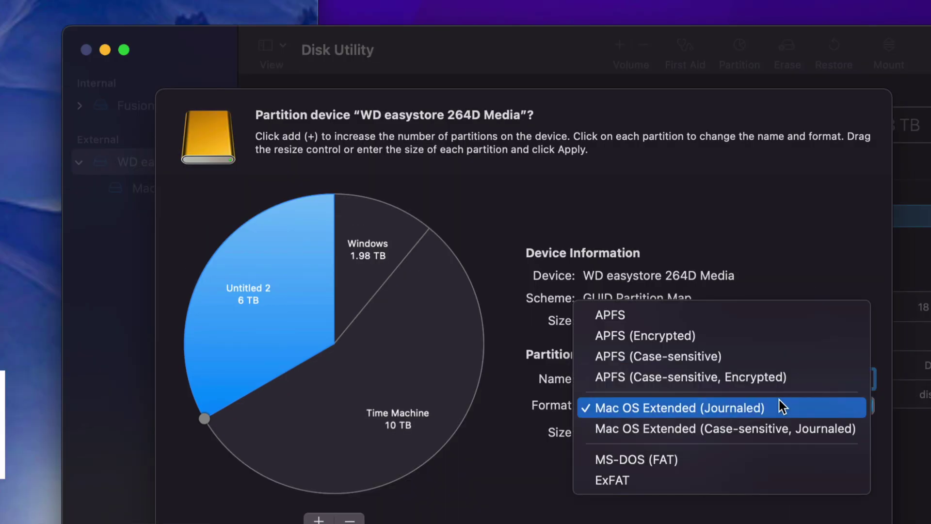
click(766, 400)
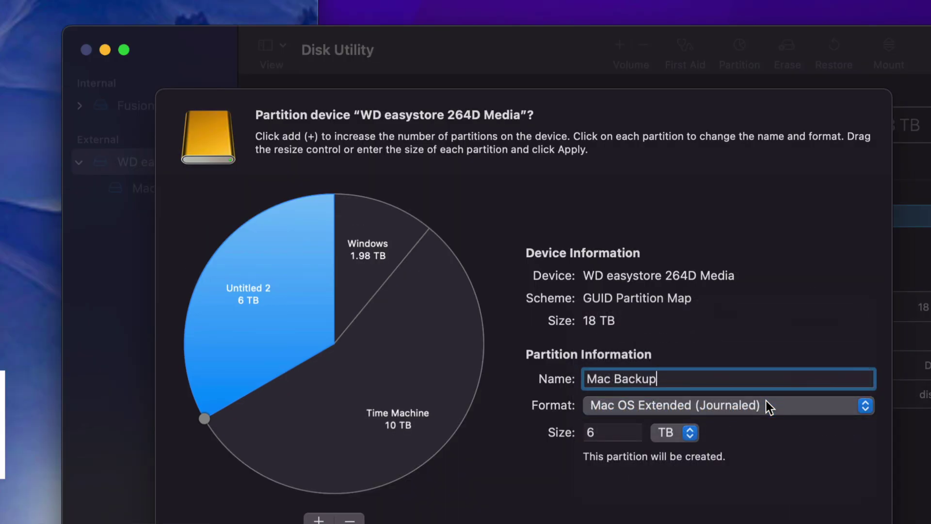
click(766, 405)
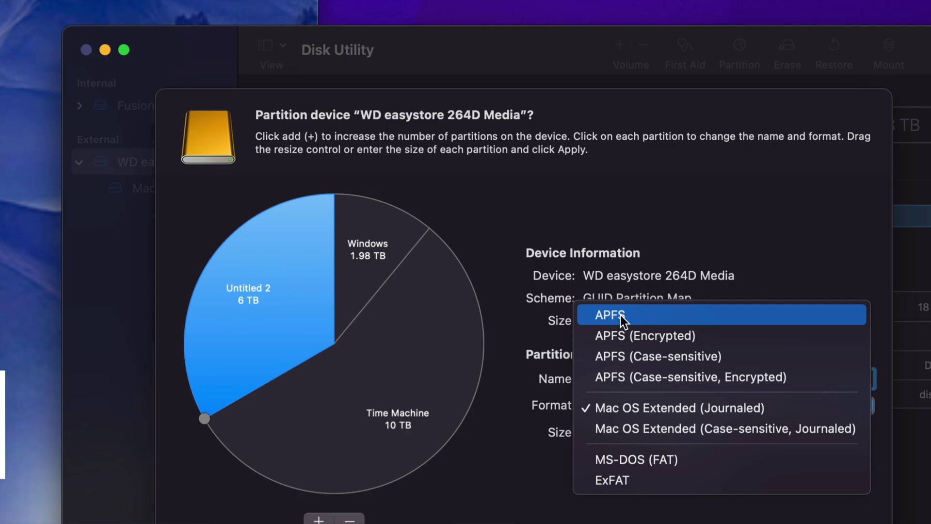
click(653, 411)
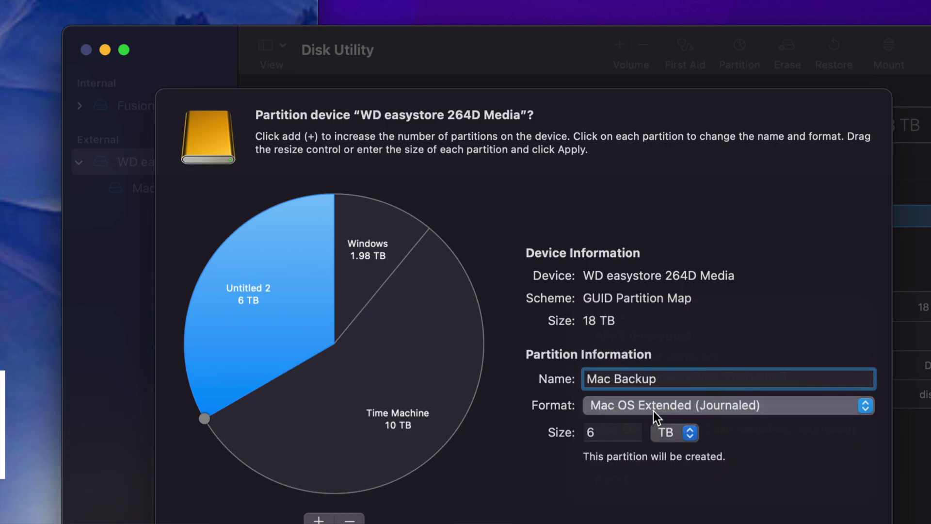
Step: Review the name, format and size settings of the Time Machine, Windows and Mac Backup partitions
click(455, 362)
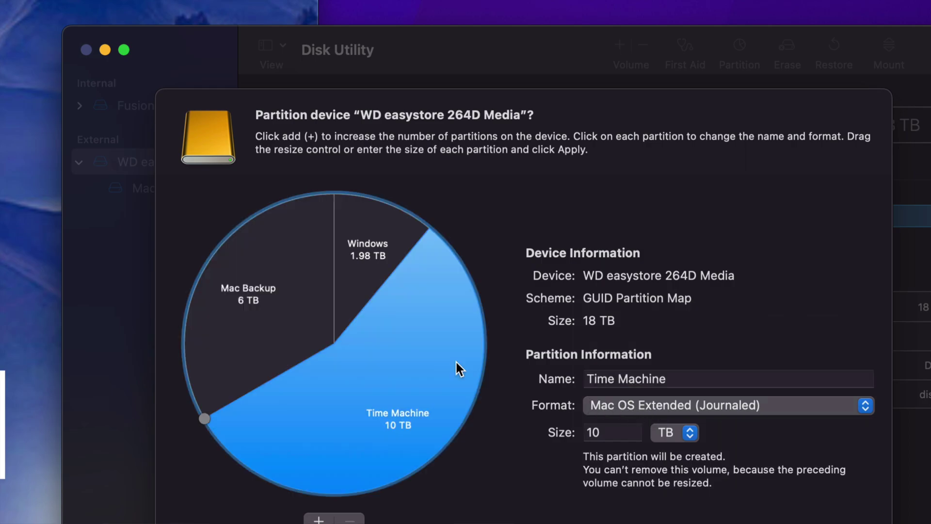
click(369, 281)
click(320, 288)
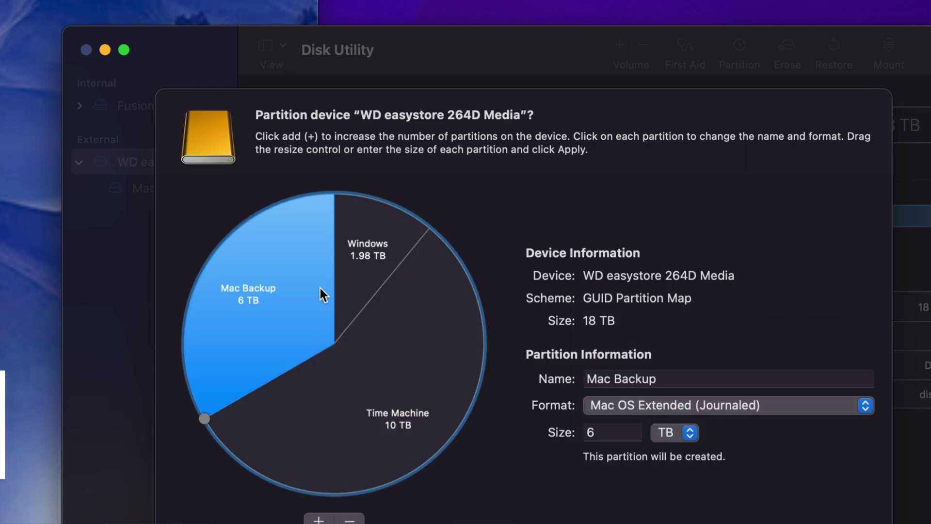
click(415, 361)
click(361, 283)
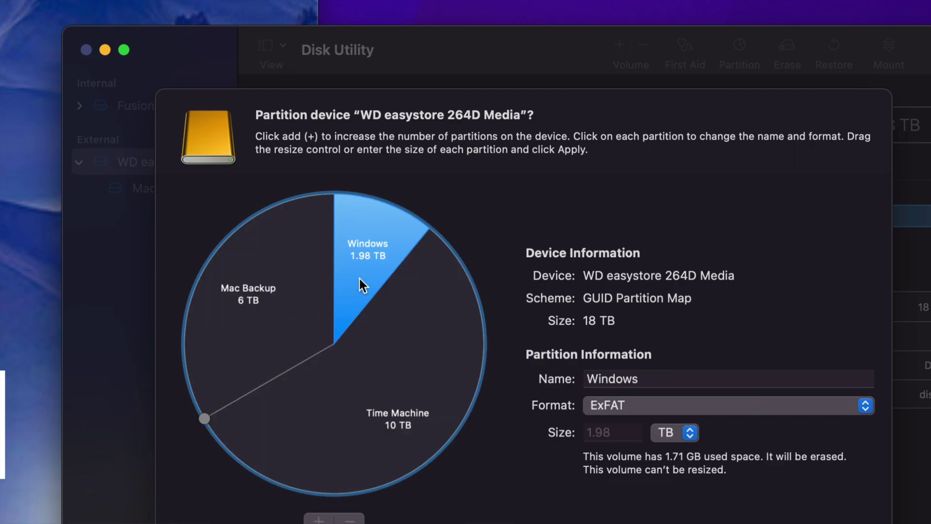
click(315, 293)
click(387, 351)
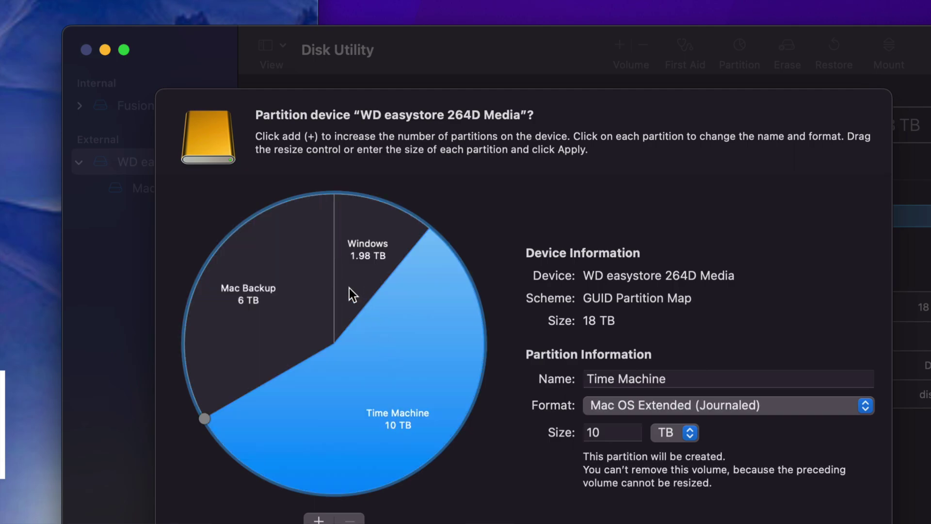
Step: Apply the Windows, Time Machine and Mac Backup partition layout to the WD easystore drive and finish the operation
click(349, 288)
click(293, 298)
click(379, 347)
click(355, 281)
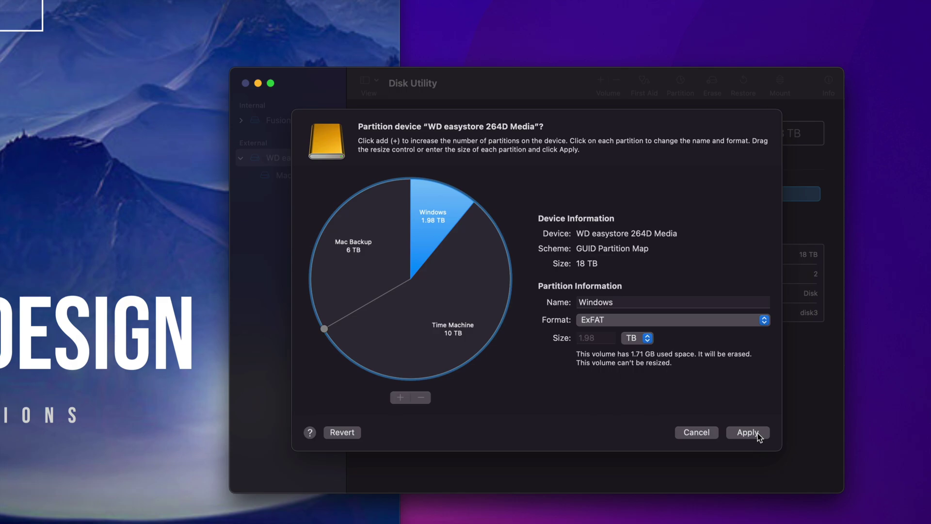
click(758, 432)
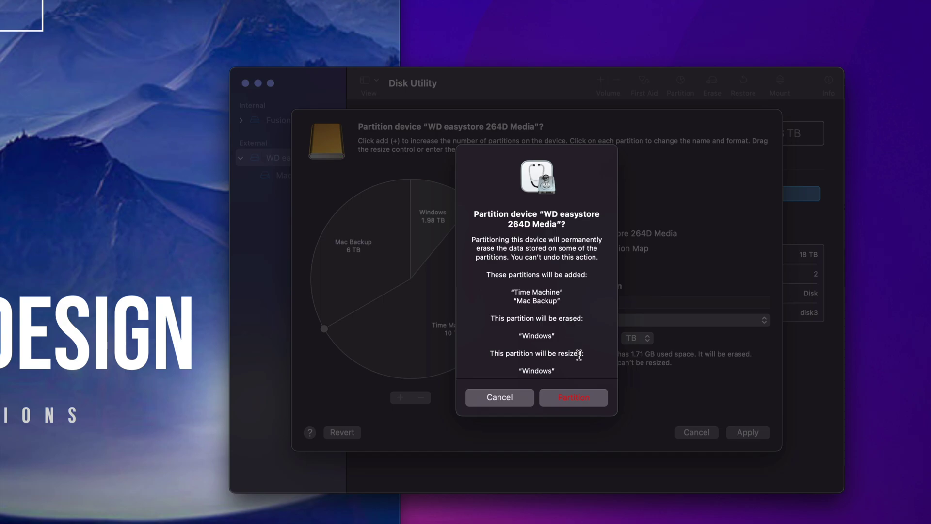
click(574, 397)
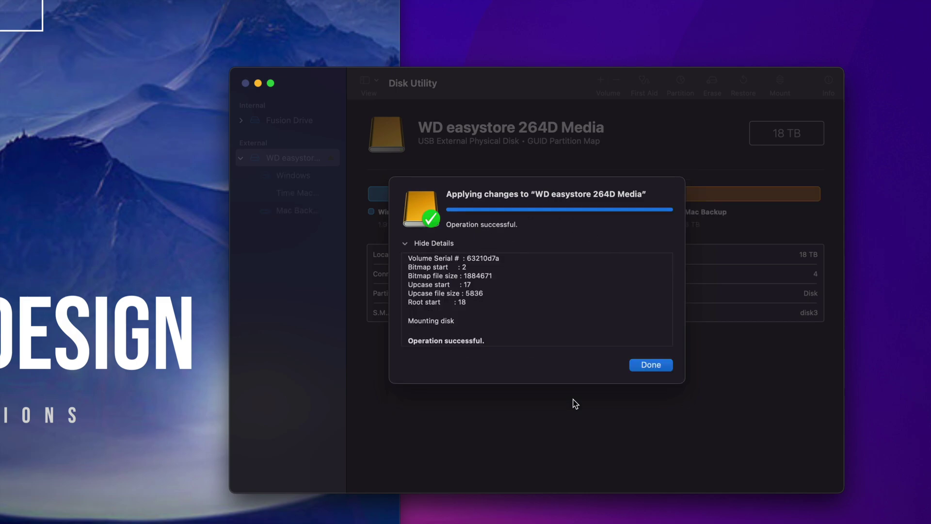
click(657, 366)
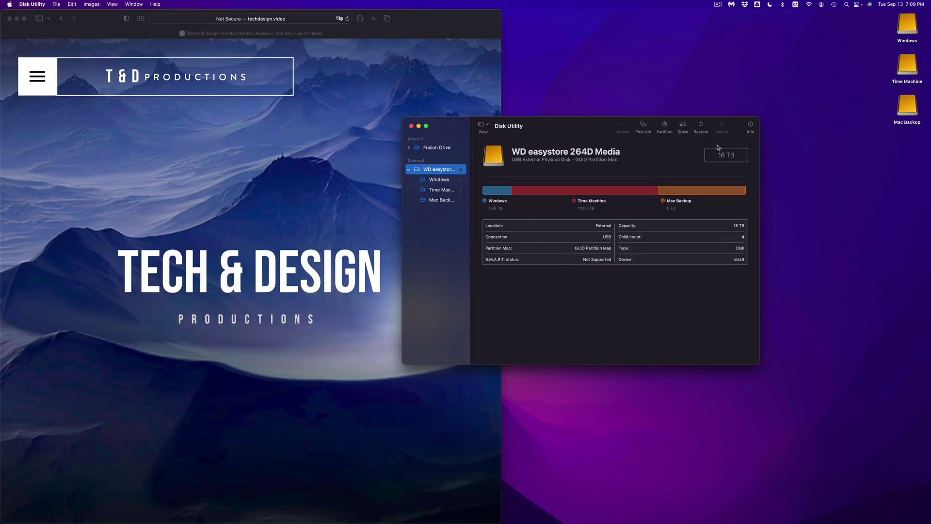
Step: Move the three new volume icons inward from the desktop's edge and check the contents of the Windows volume
drag(875, 22, 827, 139)
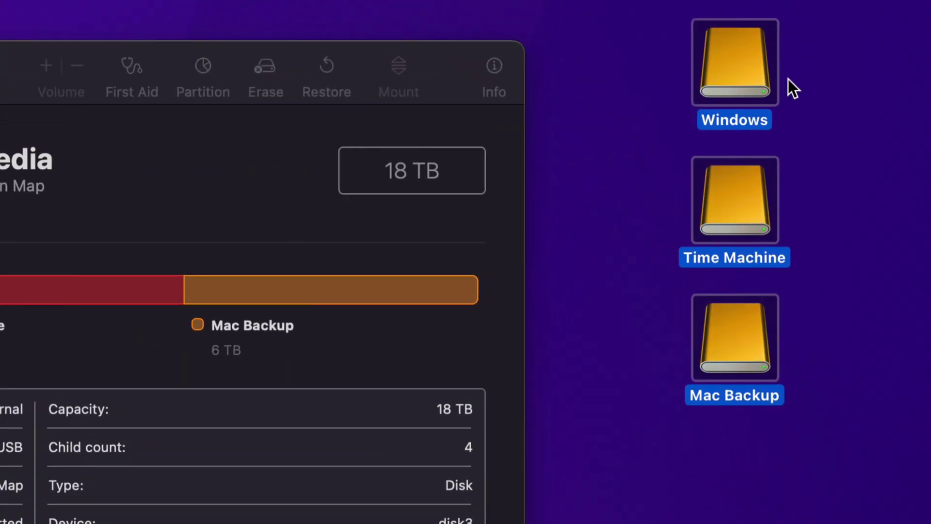
click(820, 106)
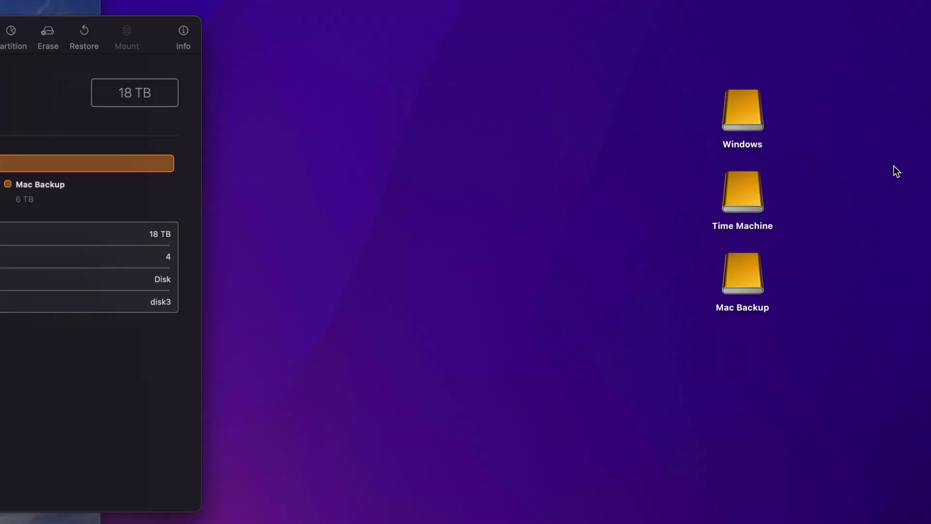
double_click(756, 111)
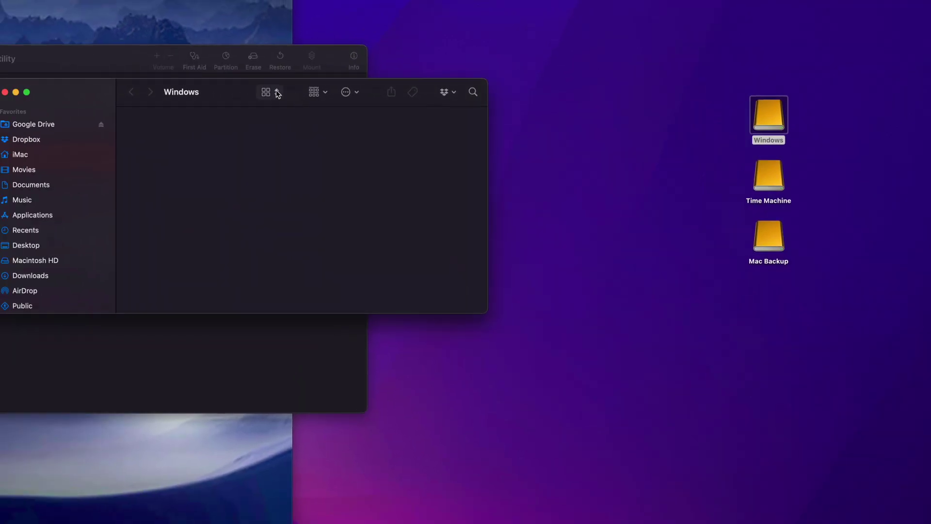
drag(234, 84, 399, 121)
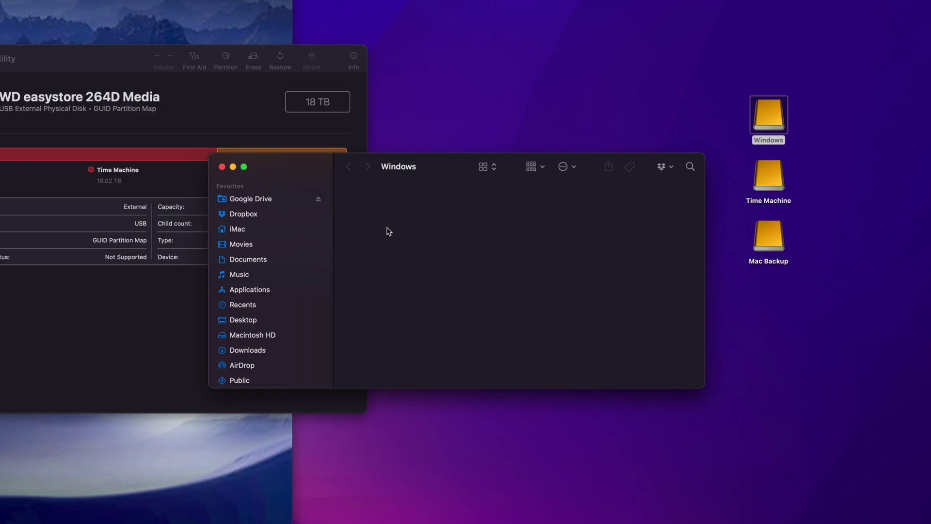
key(super+w)
Step: Check the contents of the Time Machine and Mac Backup volumes, closing each window after viewing it
double_click(775, 174)
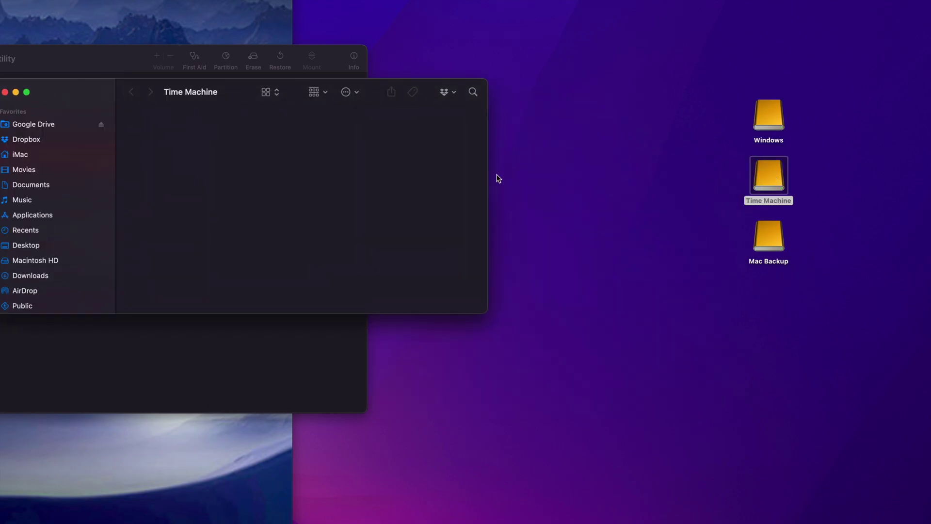
drag(97, 89, 197, 150)
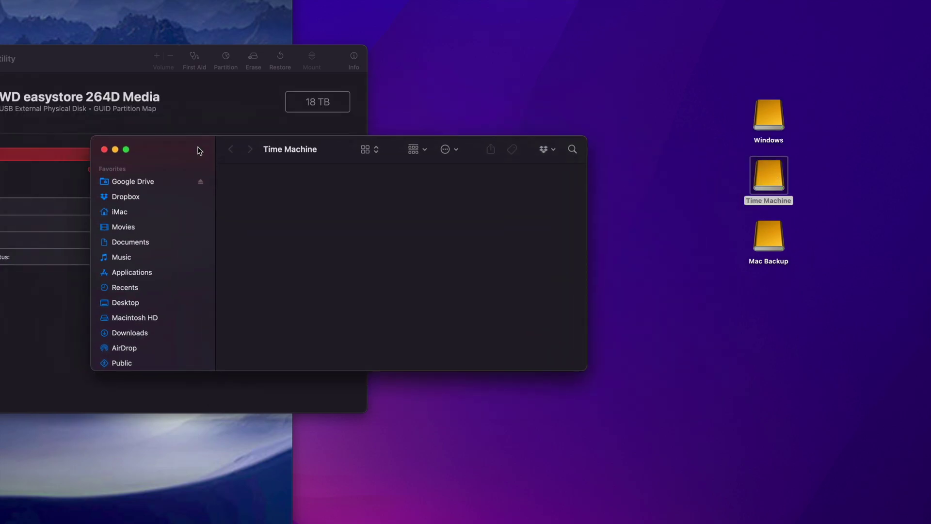
click(104, 149)
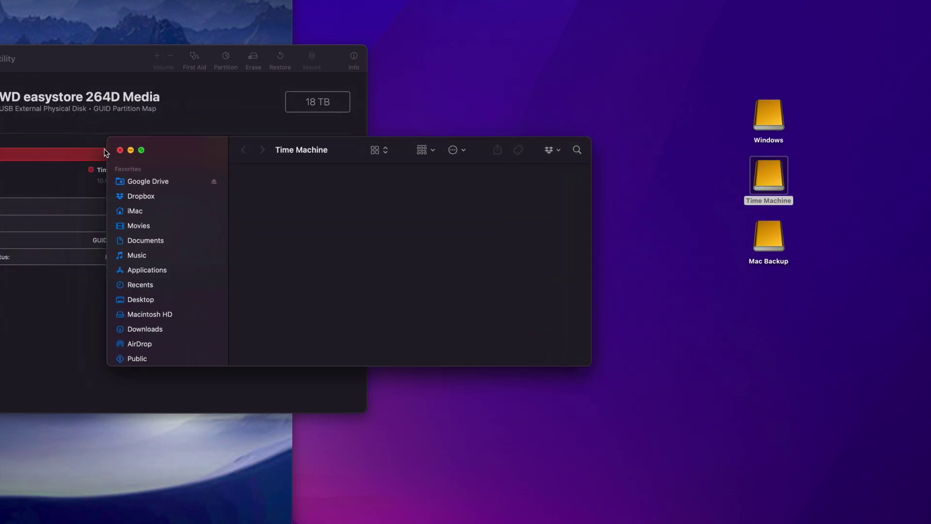
double_click(768, 238)
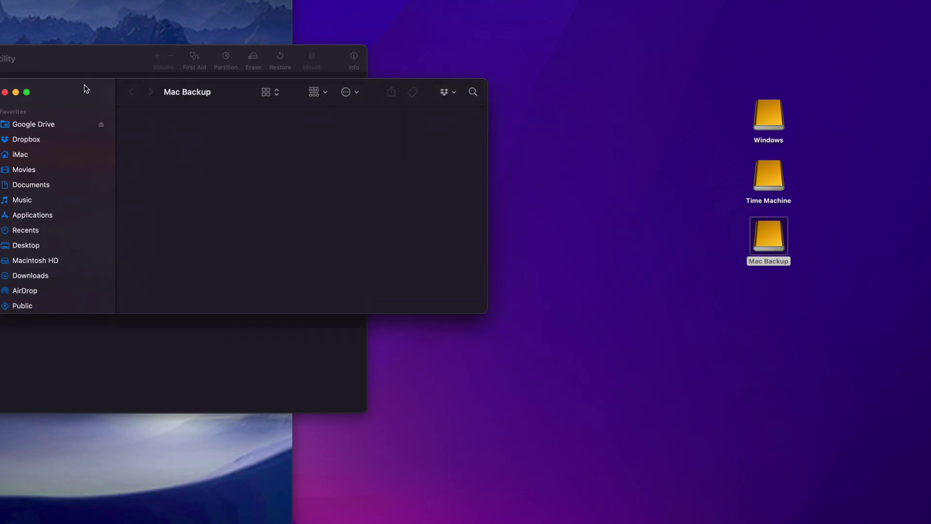
drag(83, 87, 289, 179)
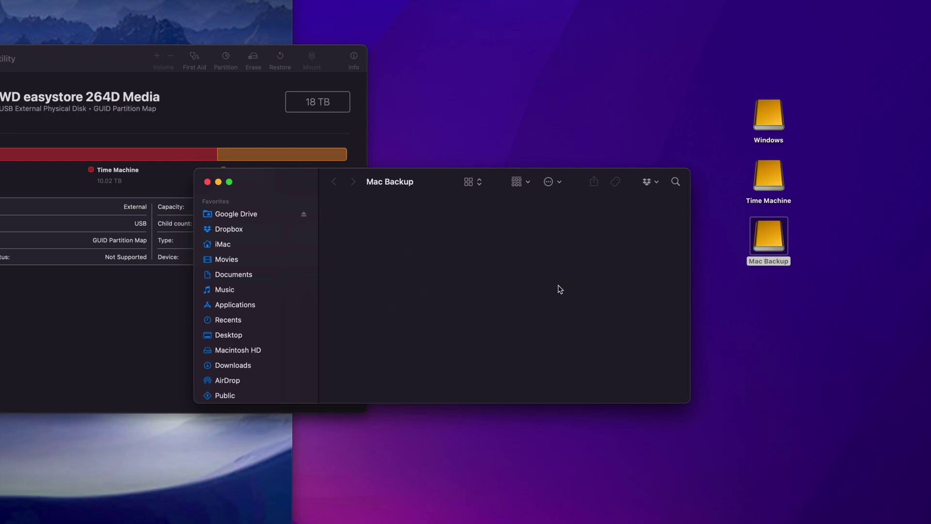
key(super+w)
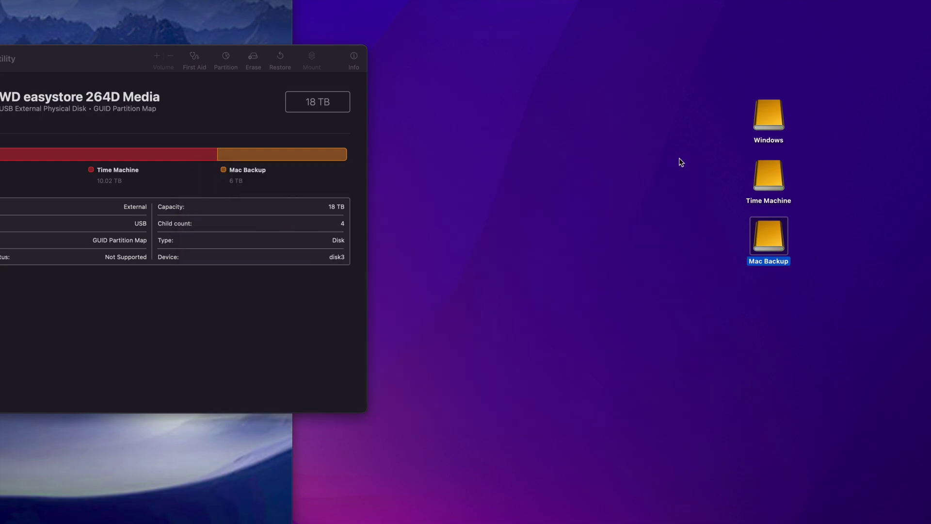
Step: Close Disk Utility and open the Time Machine settings in System Preferences
click(761, 180)
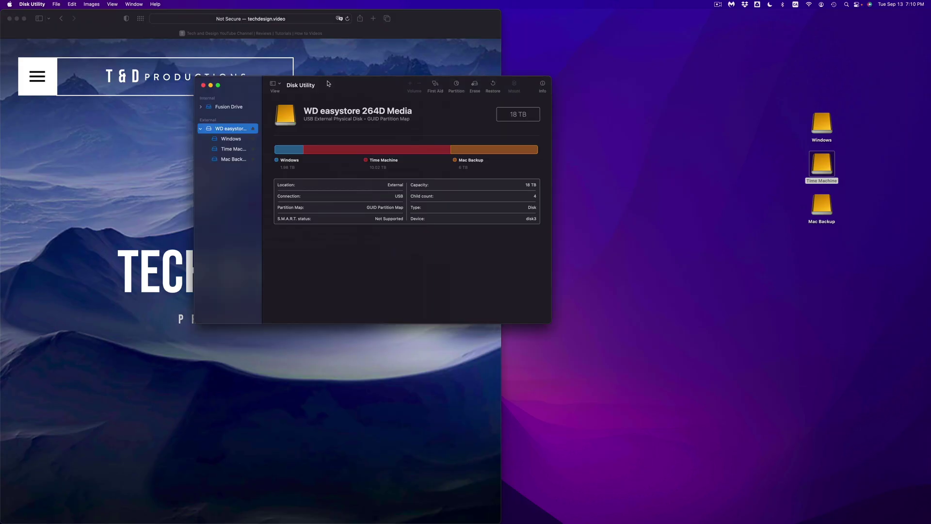
drag(8, 58, 311, 145)
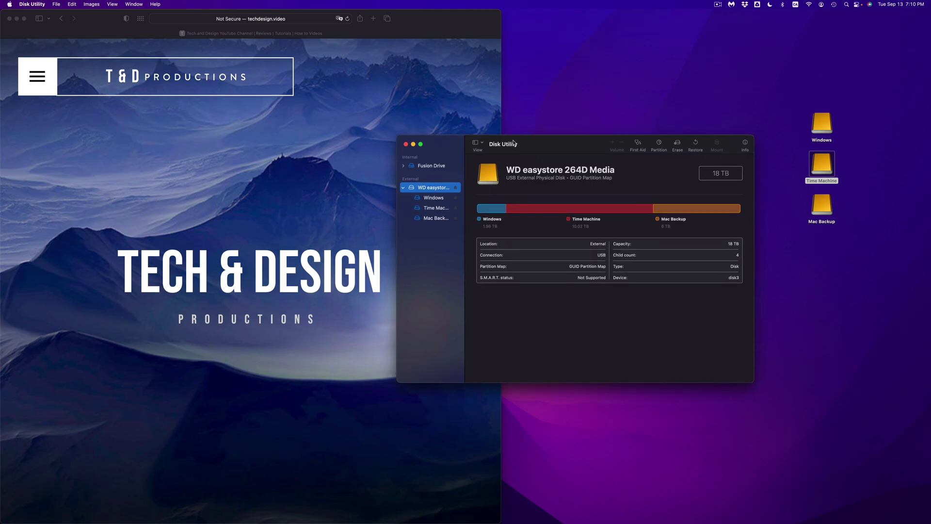
click(405, 144)
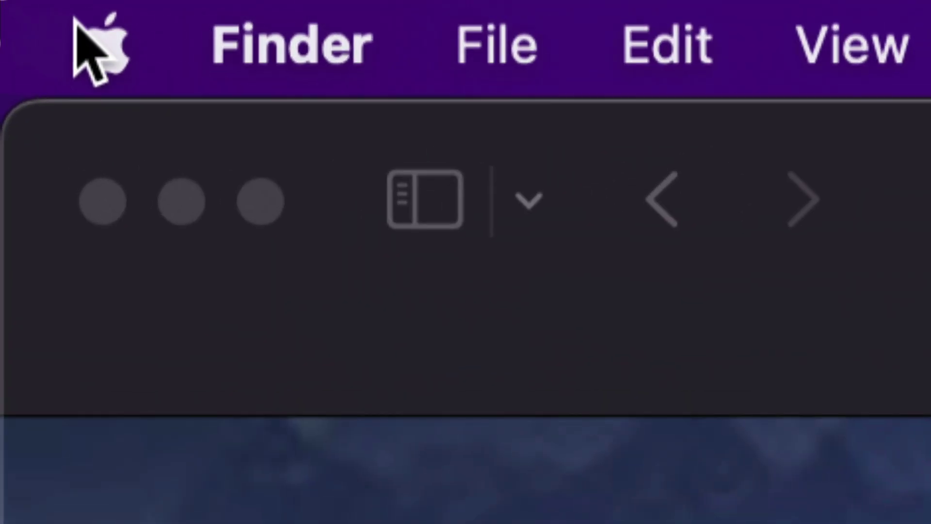
click(9, 4)
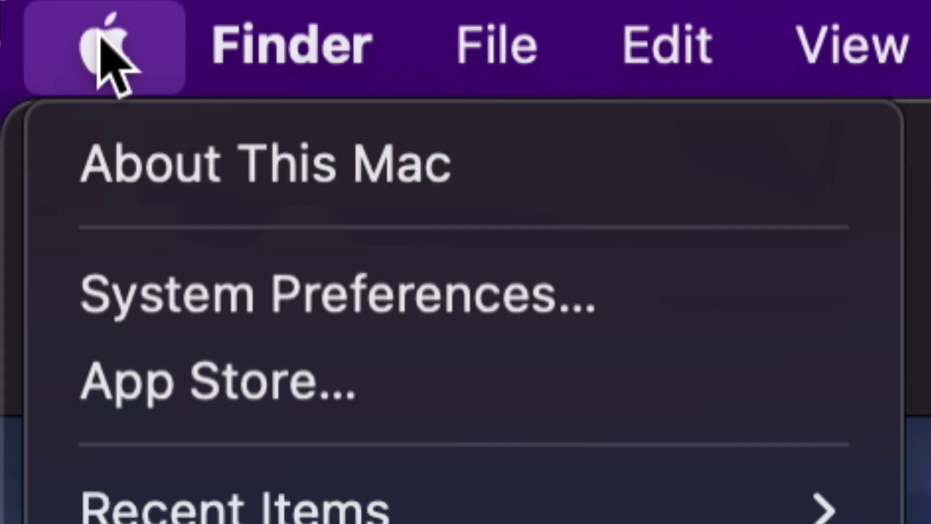
click(413, 298)
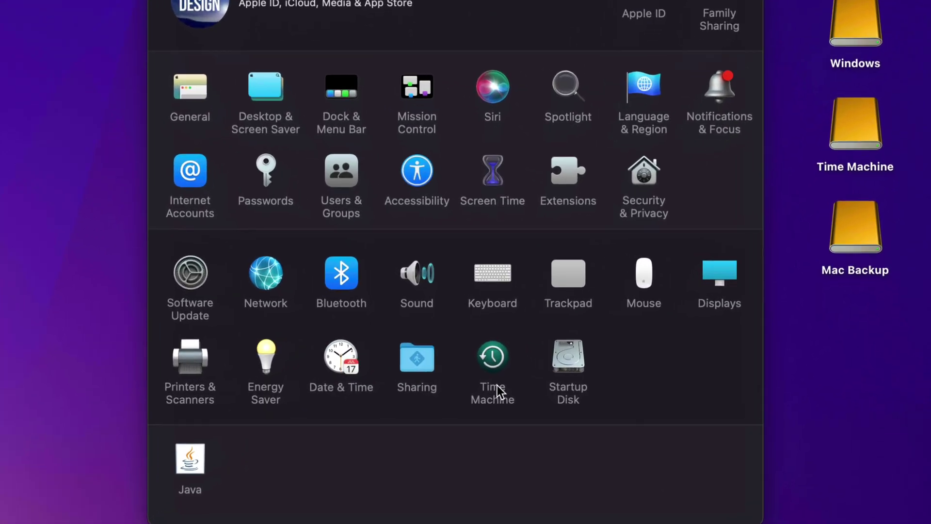
click(496, 342)
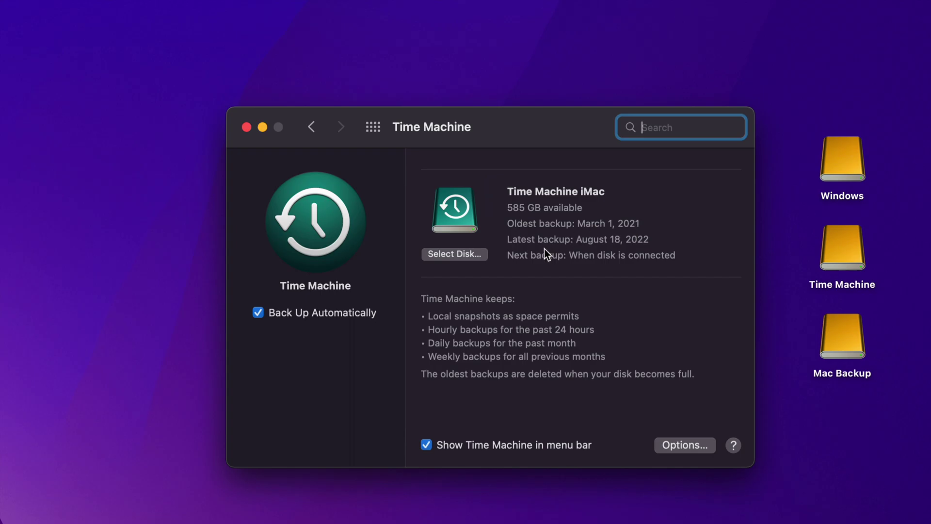
Step: Add the 10 TB Time Machine volume as a backup disk, using both it and Time Machine iMac for backups
click(445, 258)
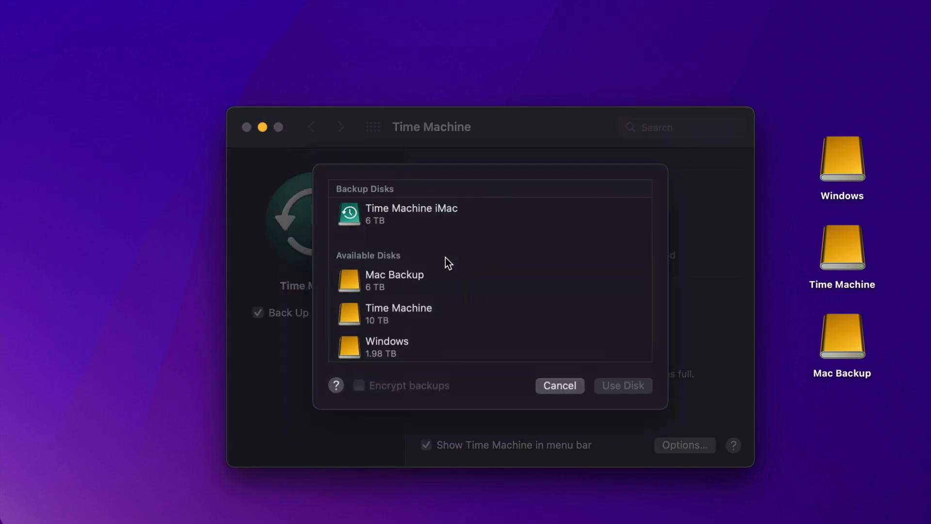
scroll(421, 290, down, 3)
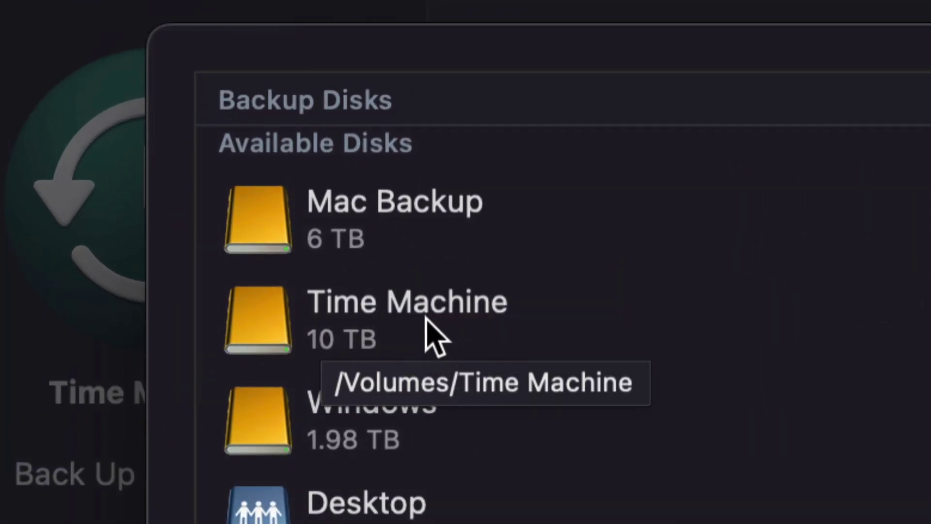
click(461, 318)
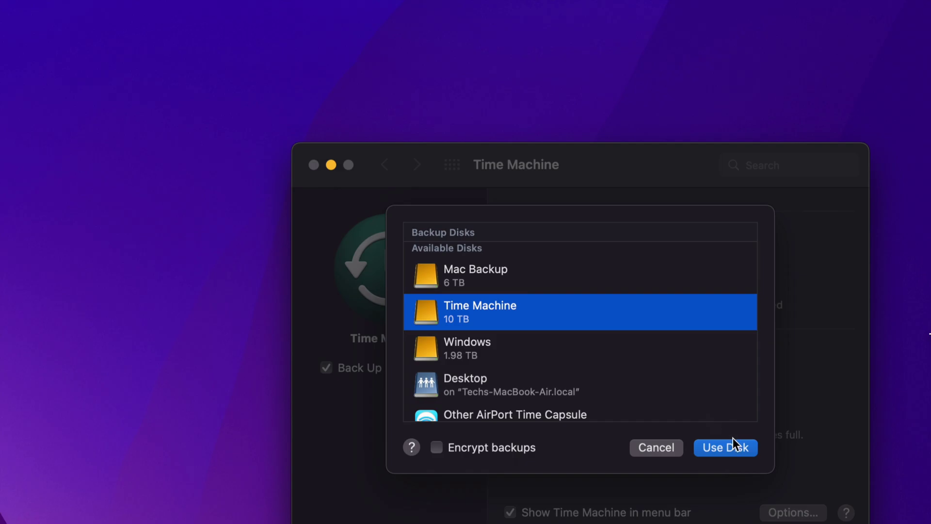
click(732, 441)
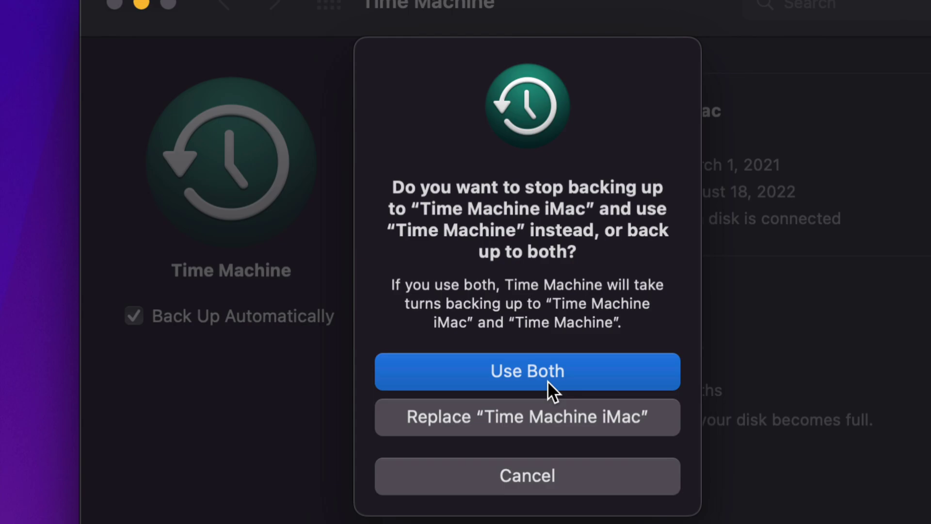
click(489, 371)
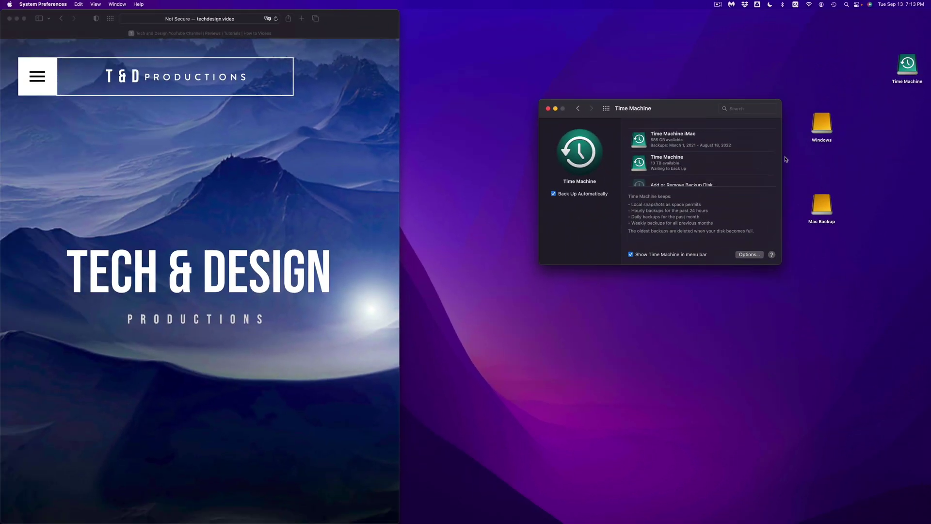
Step: Turn off automatic Time Machine backups and move the preferences window away from the drive icons
click(554, 194)
drag(663, 114, 565, 120)
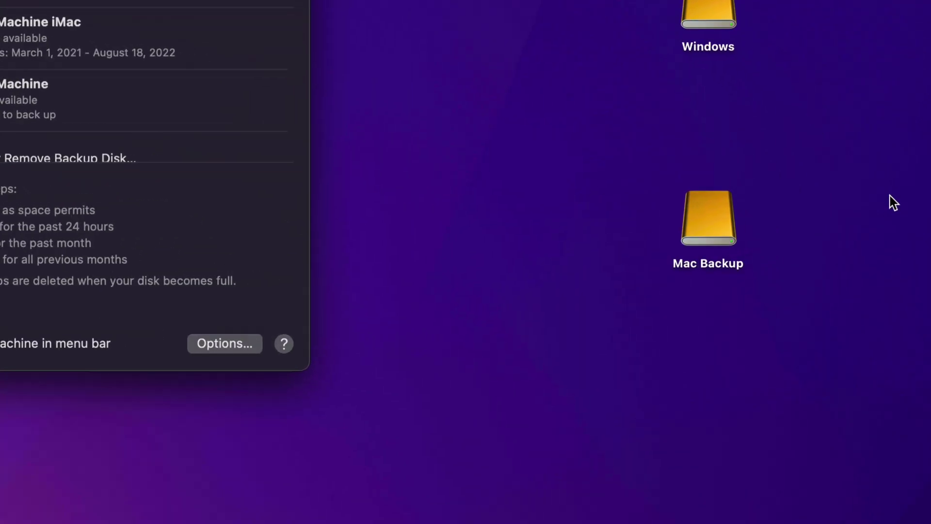
click(718, 240)
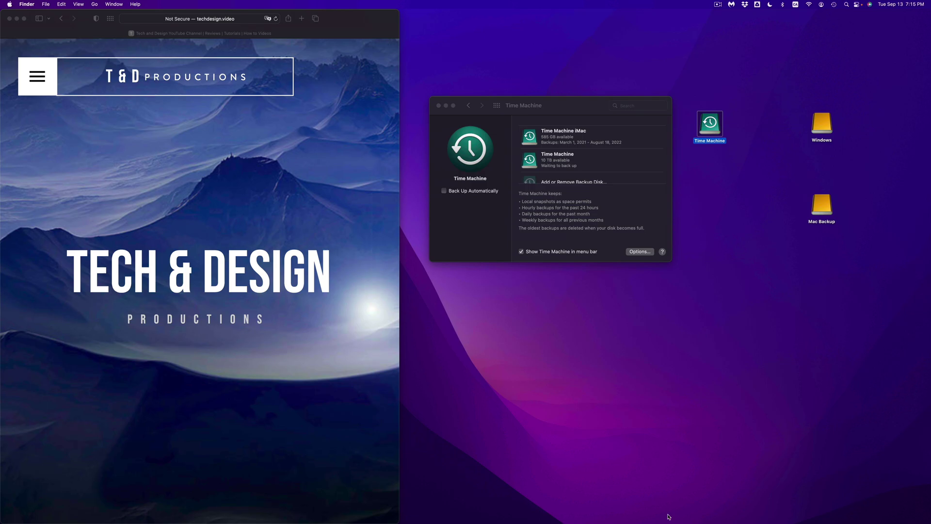
Step: Reposition the Mac Backup and Time Machine drive icons slightly on the desktop
mouse_move(480, 519)
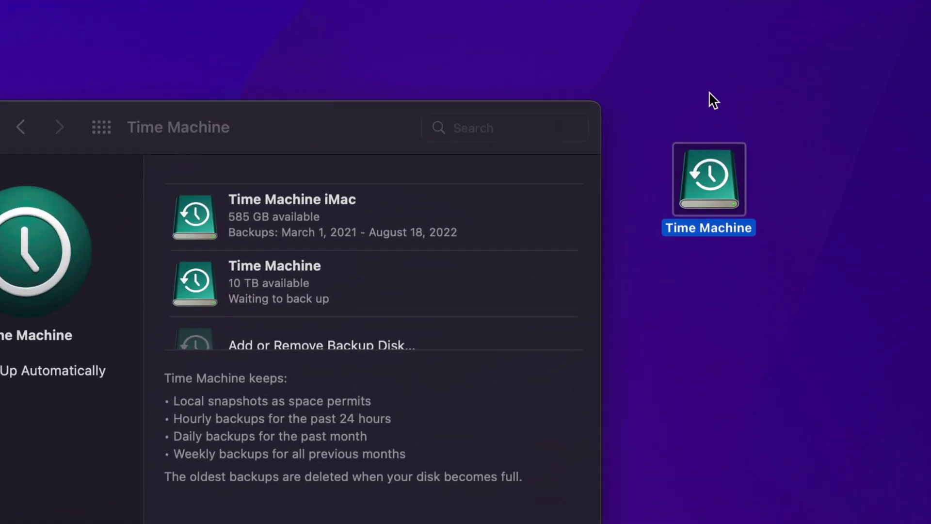
click(824, 182)
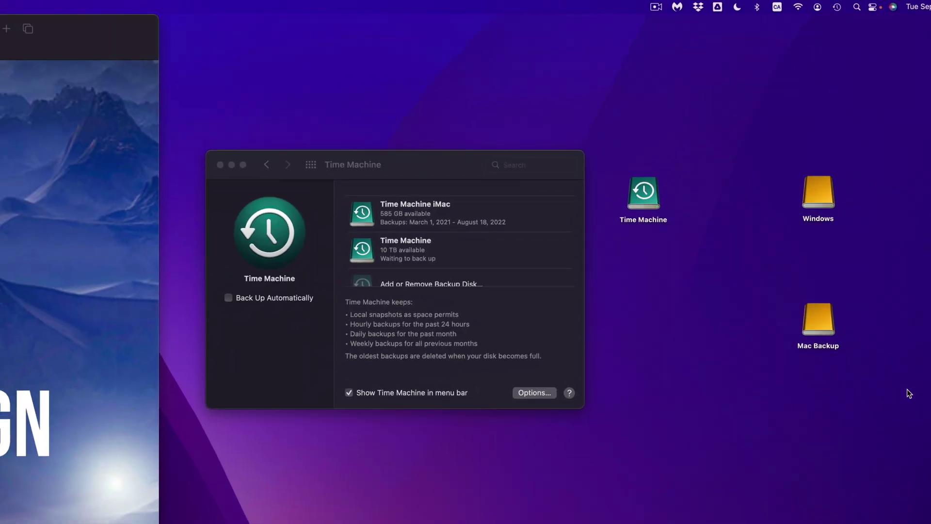
drag(825, 324, 779, 323)
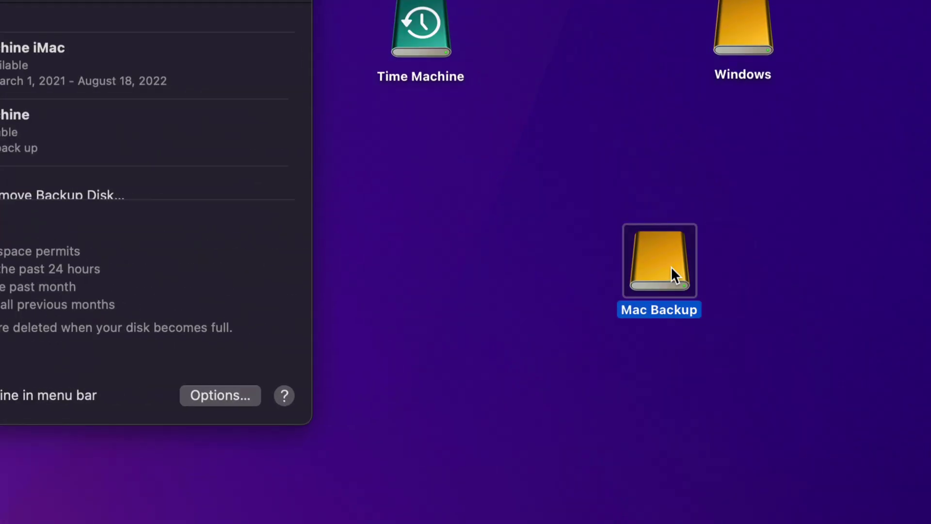
click(721, 286)
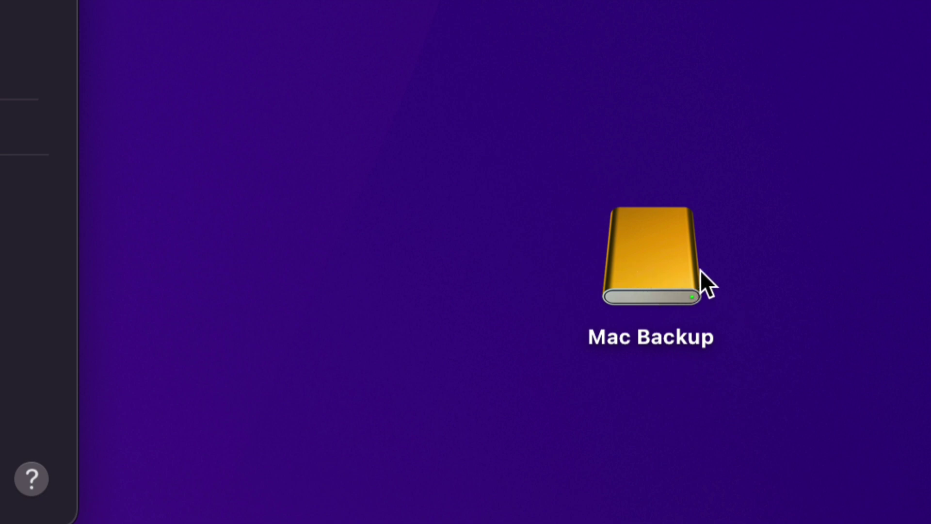
click(518, 84)
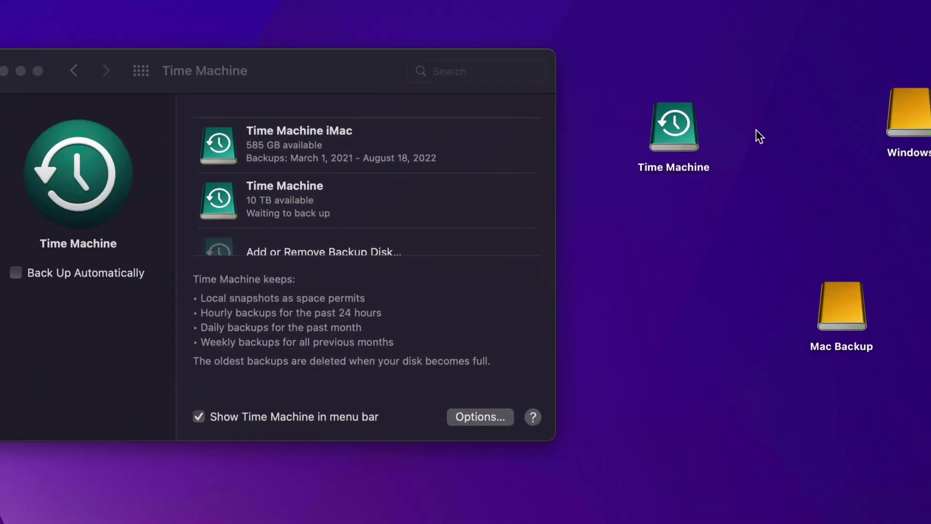
click(685, 129)
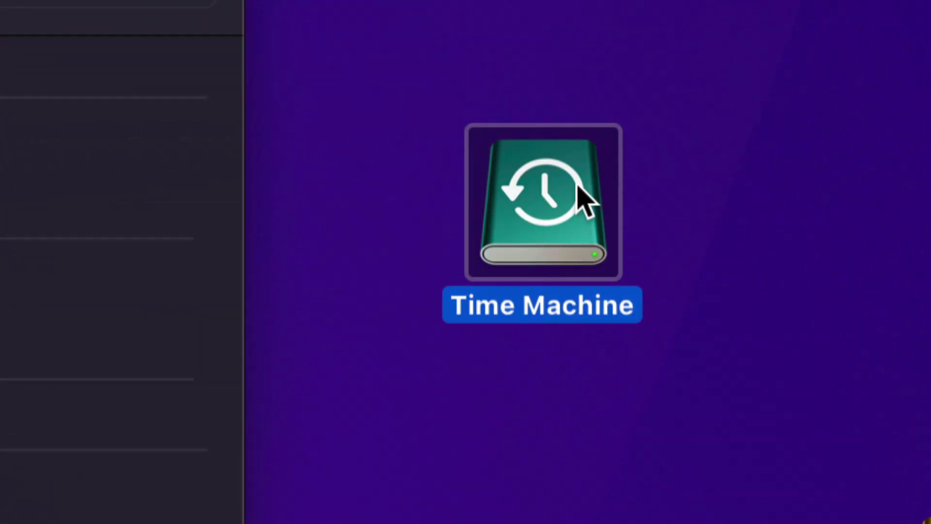
click(683, 226)
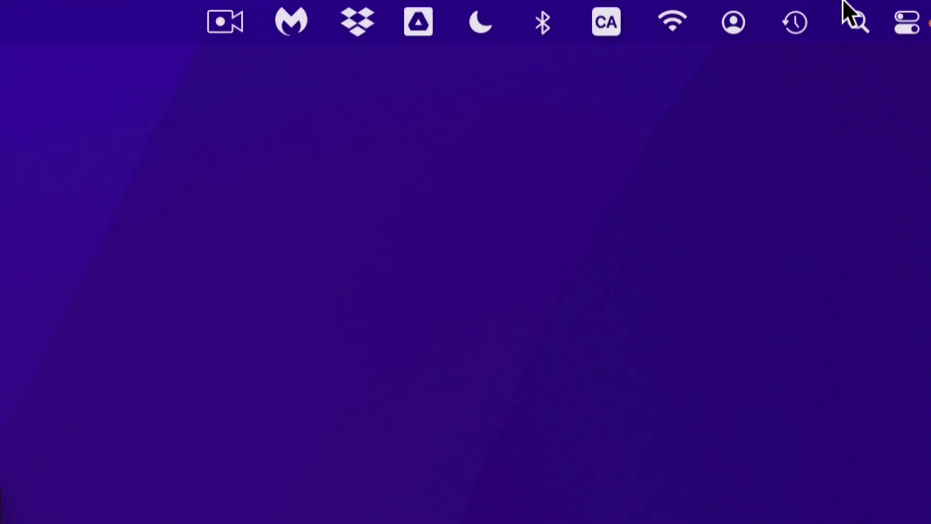
Step: Start an immediate Time Machine backup with Back Up Now
click(794, 20)
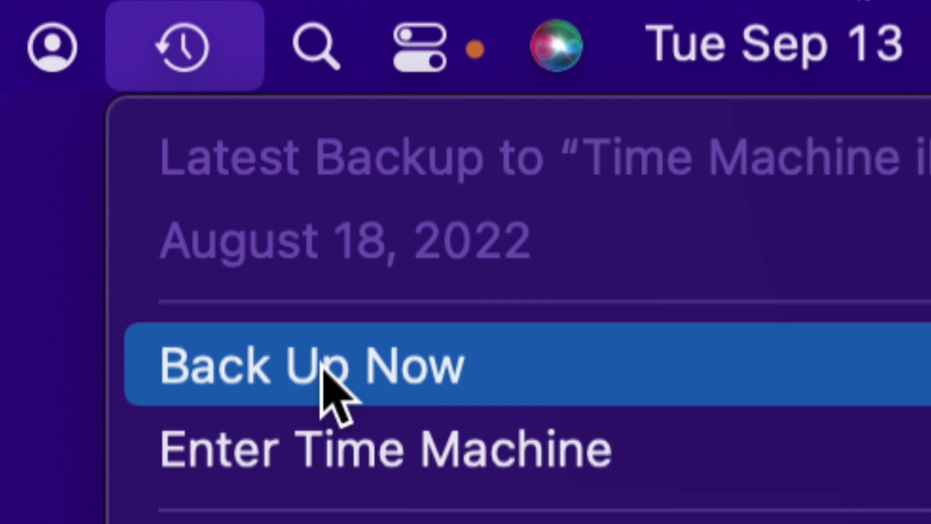
click(322, 369)
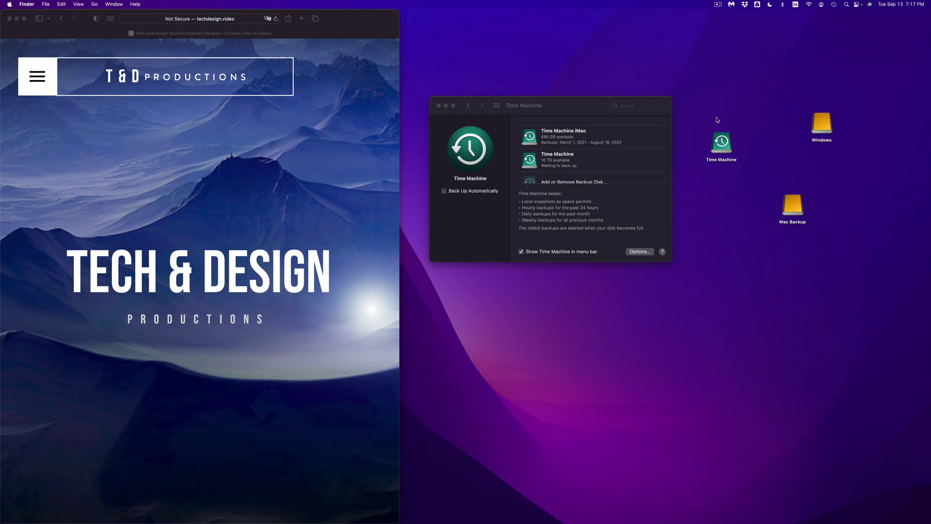